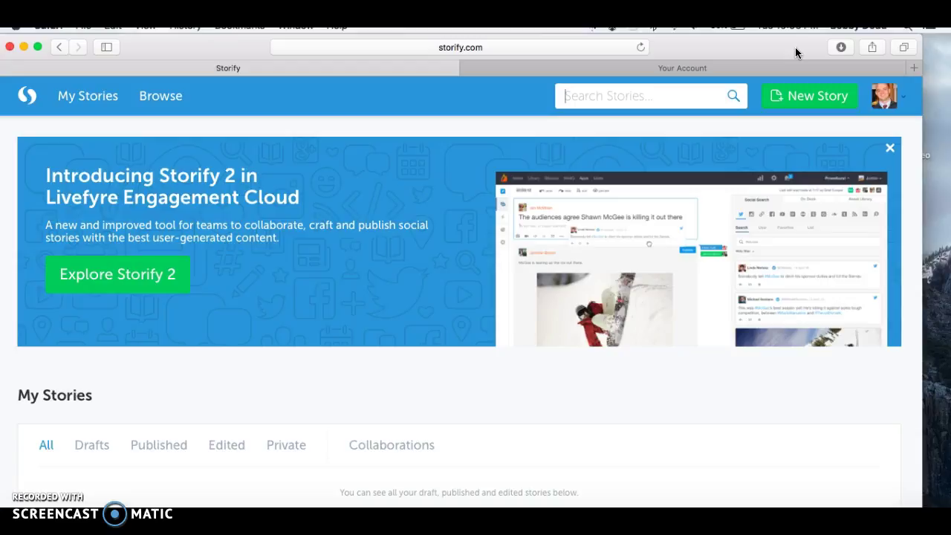
Start a new story in the story editor.
left_click(793, 104)
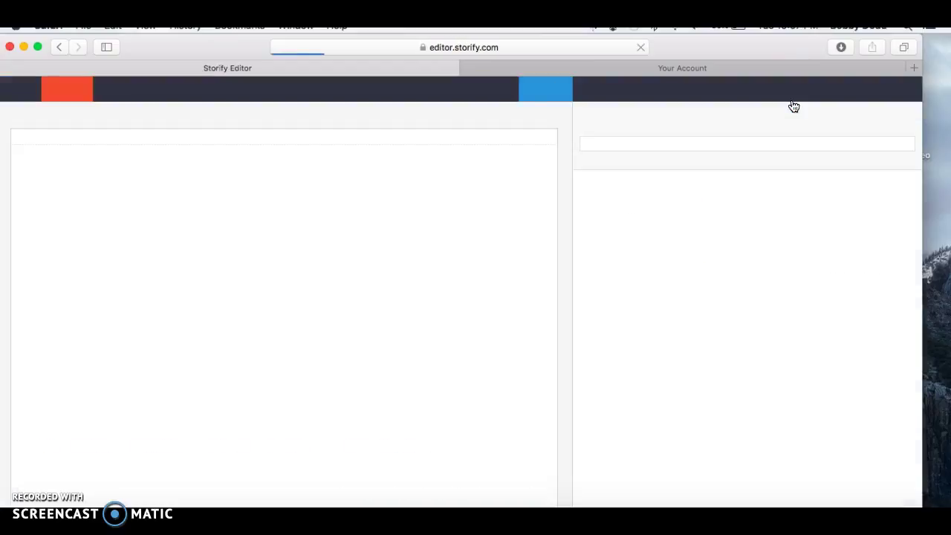
left_click(769, 47)
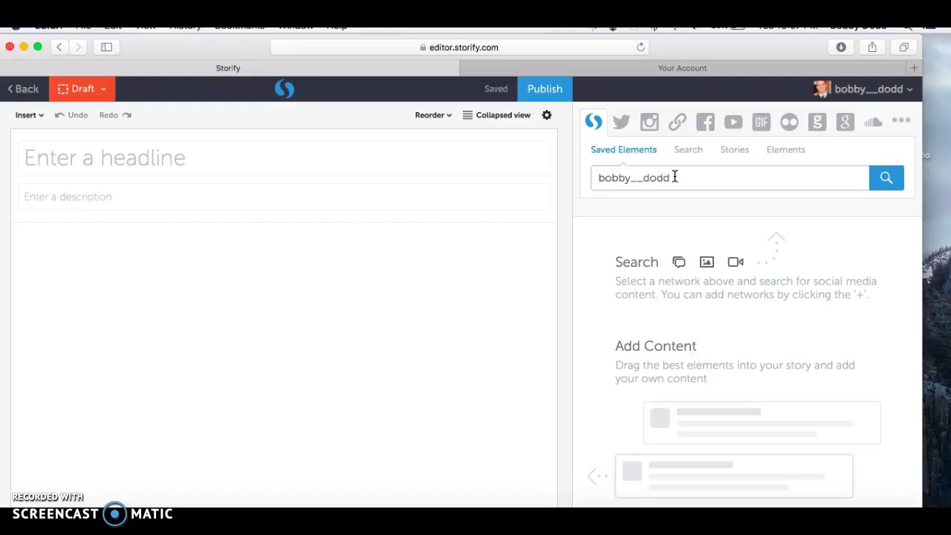
Search Twitter for the hashtag #GLHS as a source of story content.
left_click(621, 124)
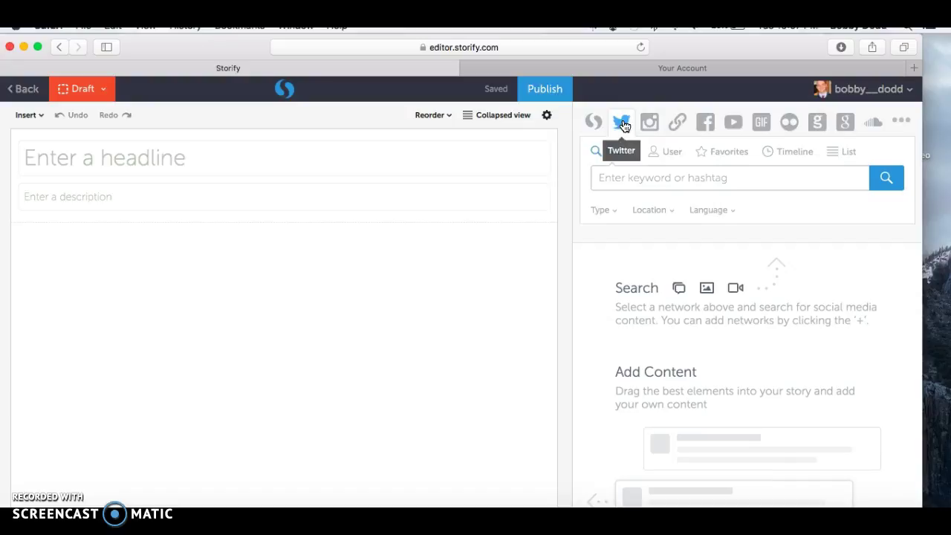
left_click(654, 174)
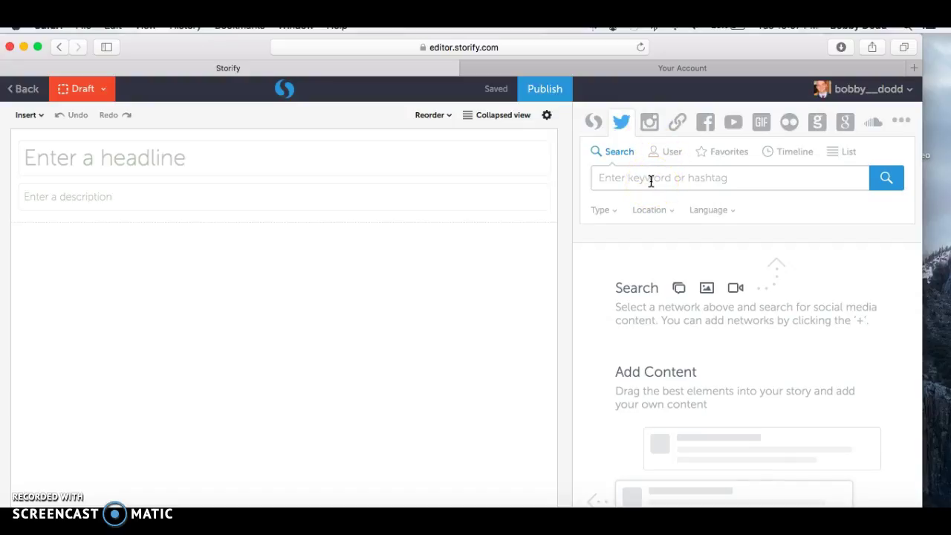
left_click(651, 180)
type("#GLHS")
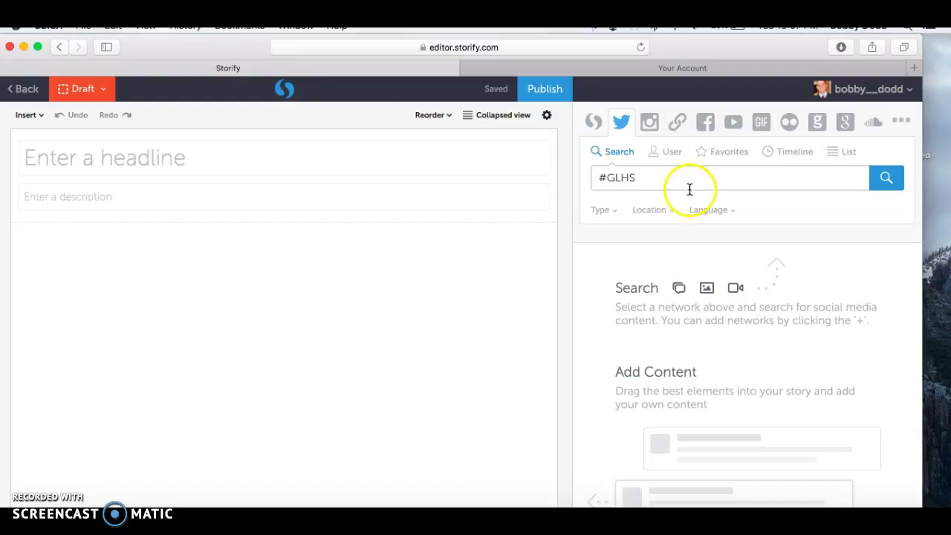
left_click(884, 186)
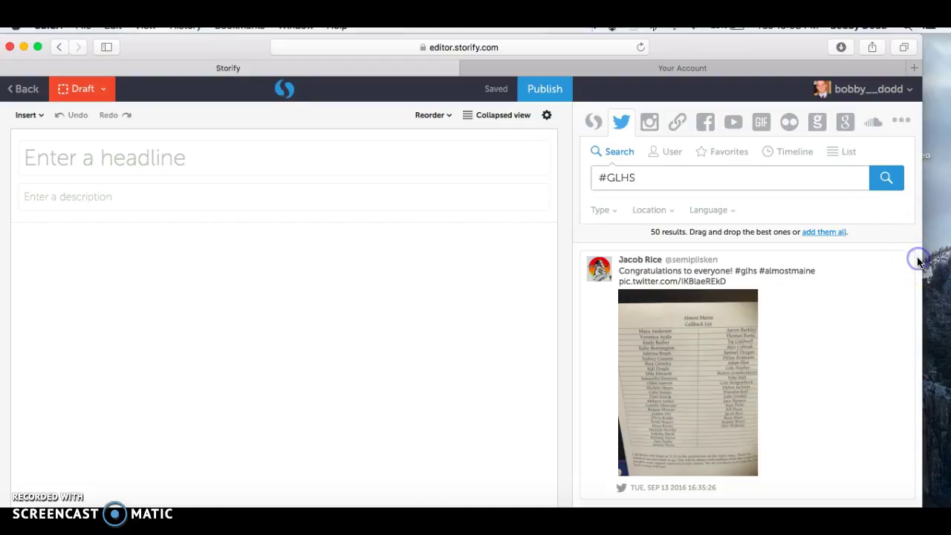
Look through the tweets found for #GLHS and return to the start of the results.
scroll(918, 260, "down", 3)
scroll(918, 261, "down", 2)
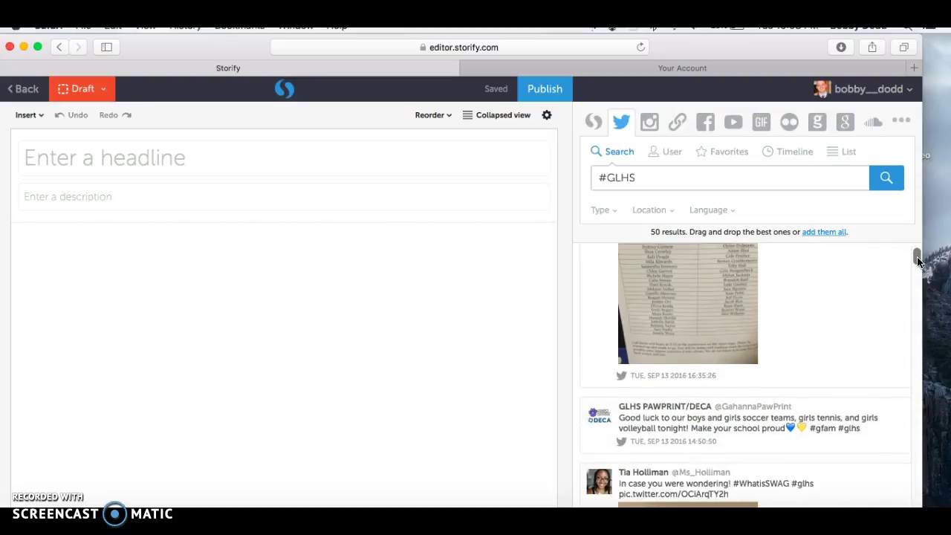
scroll(917, 261, "down", 2)
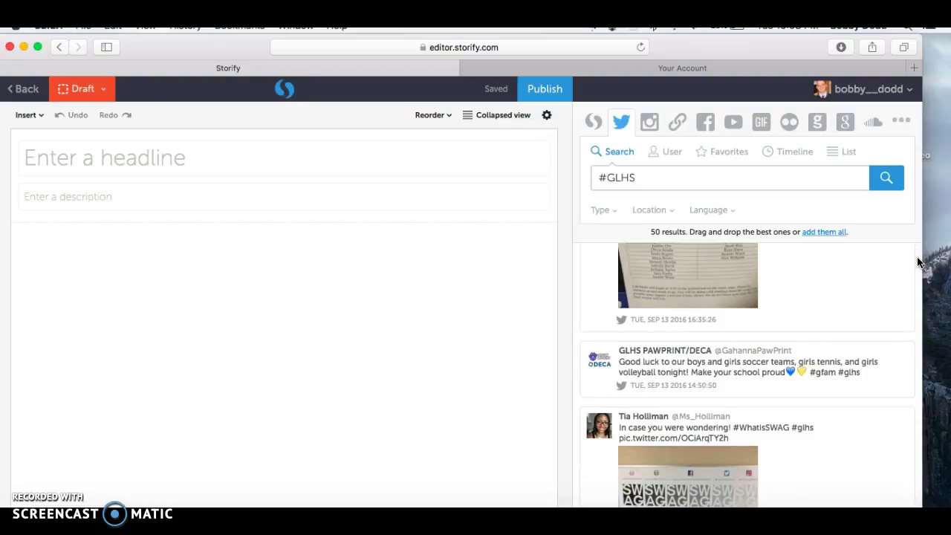
scroll(918, 262, "down", 5)
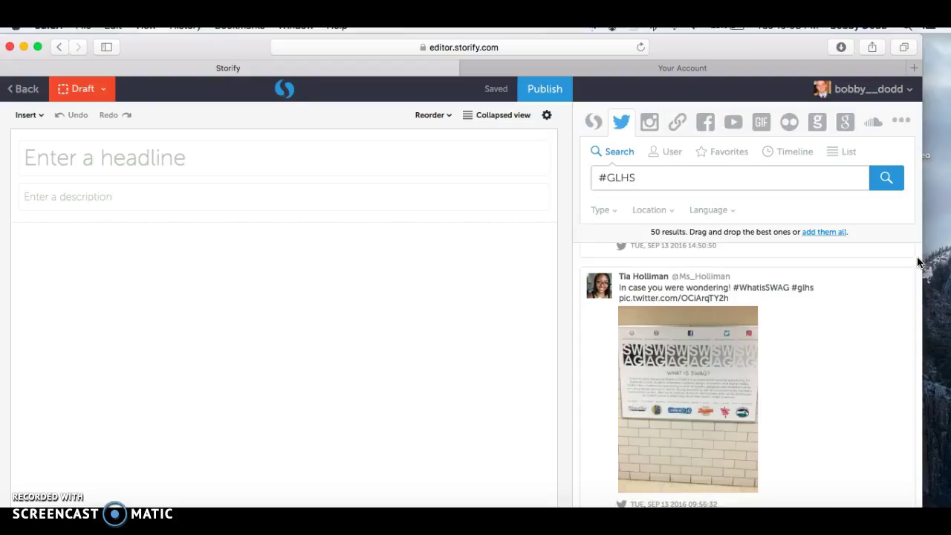
scroll(918, 261, "down", 7)
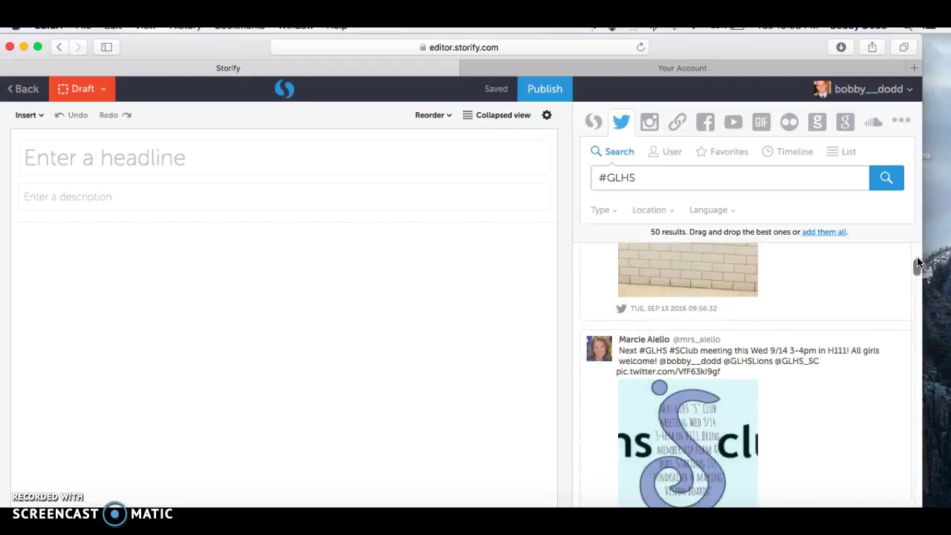
scroll(918, 262, "down", 2)
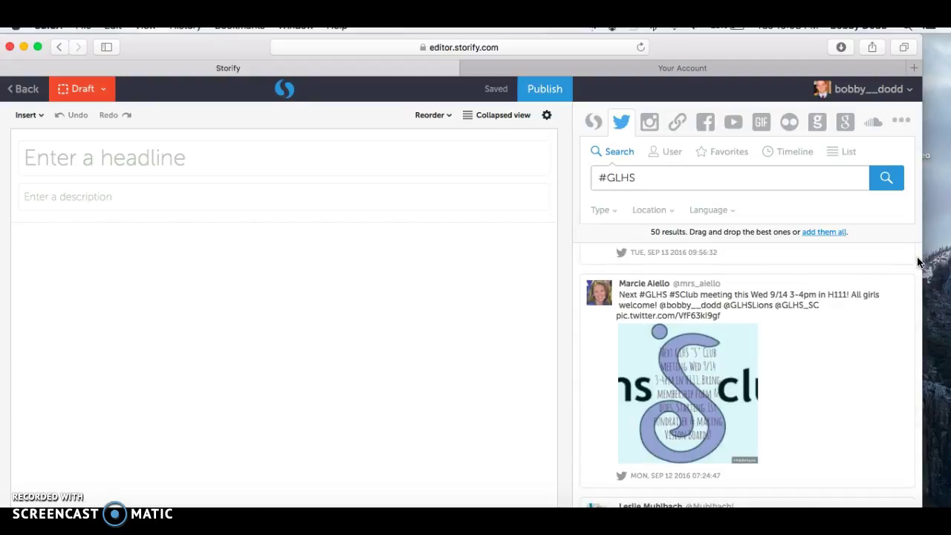
scroll(918, 262, "down", 1)
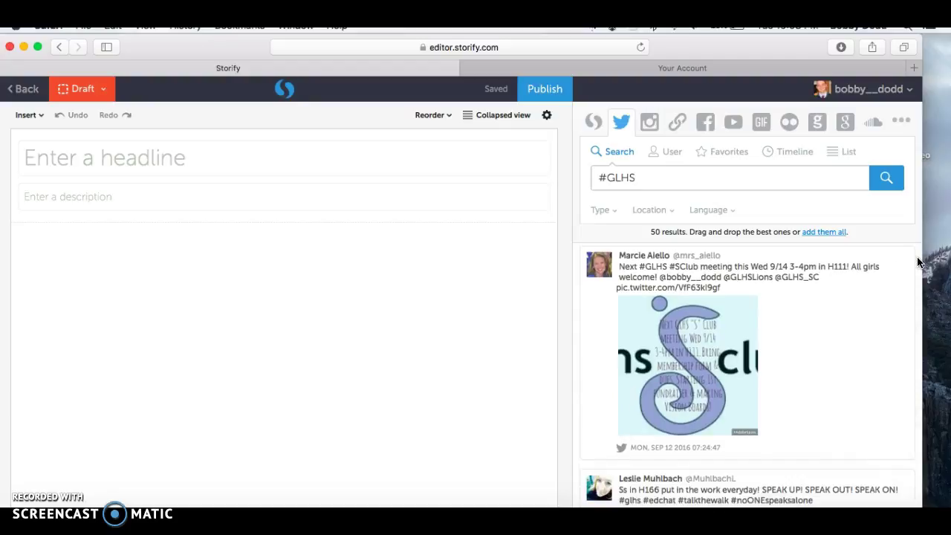
scroll(918, 262, "down", 3)
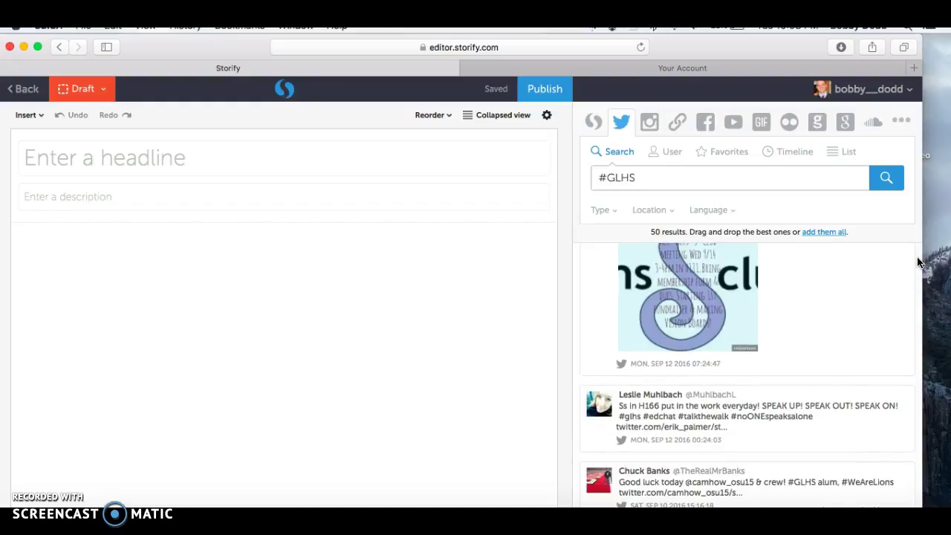
scroll(918, 262, "up", 5)
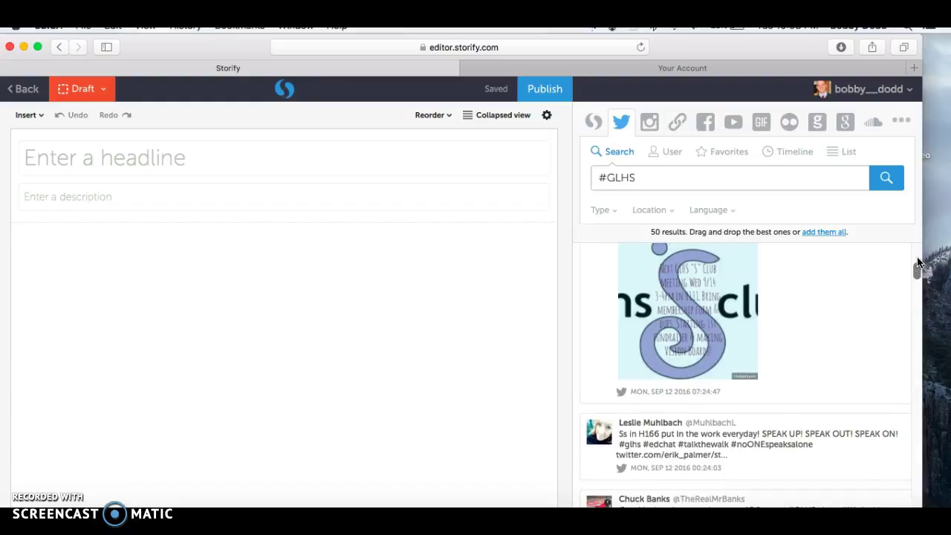
scroll(918, 262, "up", 5)
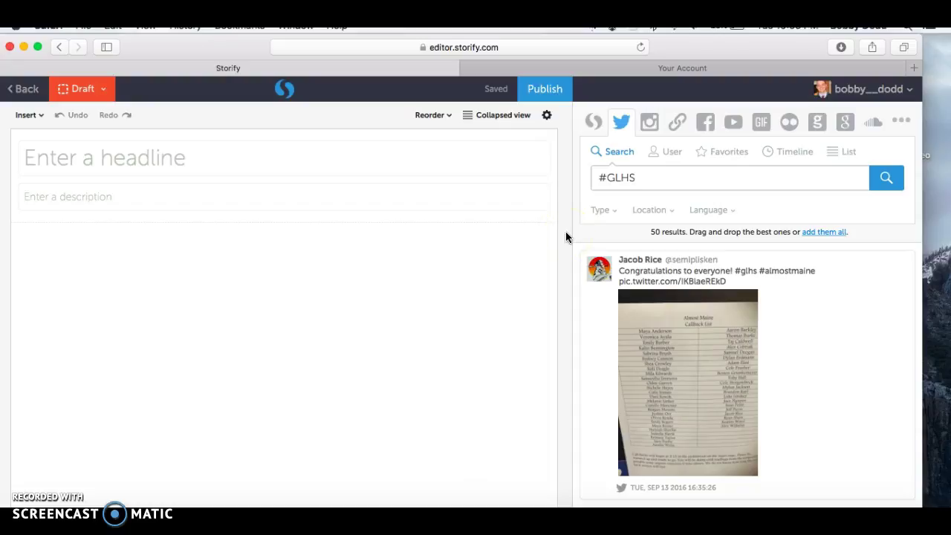
Add all the #GLHS search results to the story at once.
left_click(821, 237)
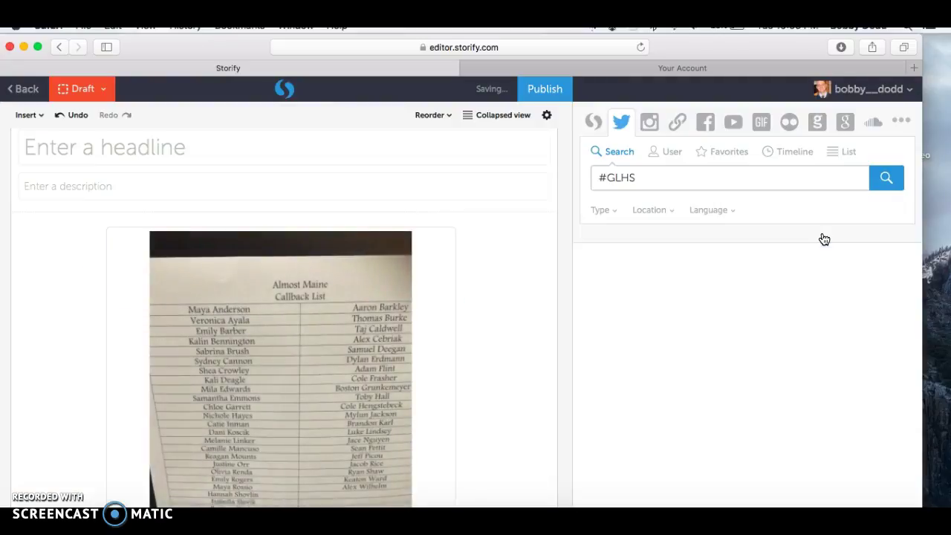
mouse_move(520, 233)
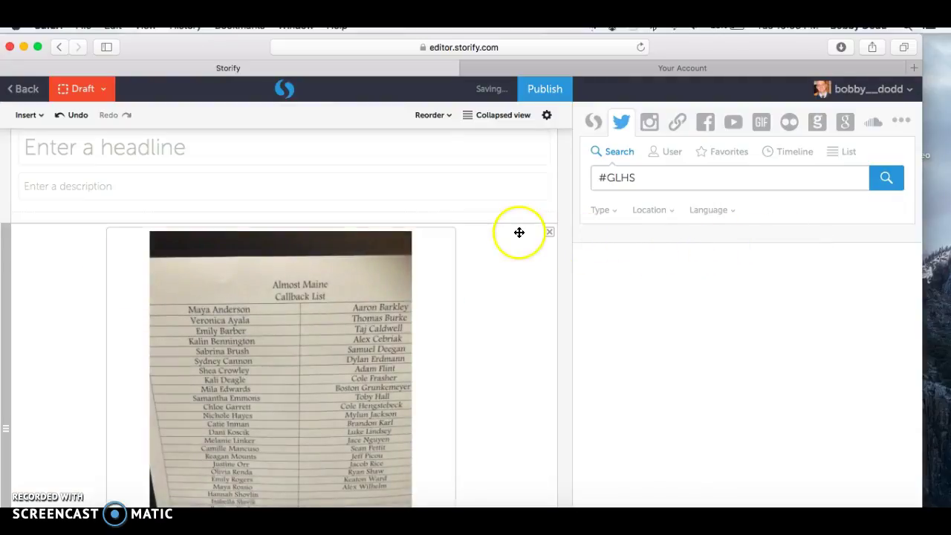
Give the story the headline "#GLHS" and the description "Events recently occurring at GLHS".
left_click(255, 150)
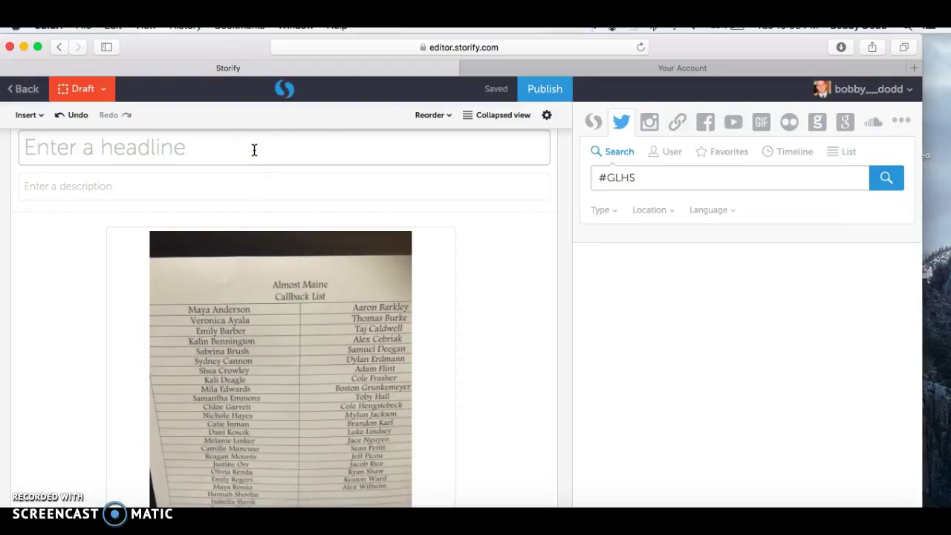
type("GLHS")
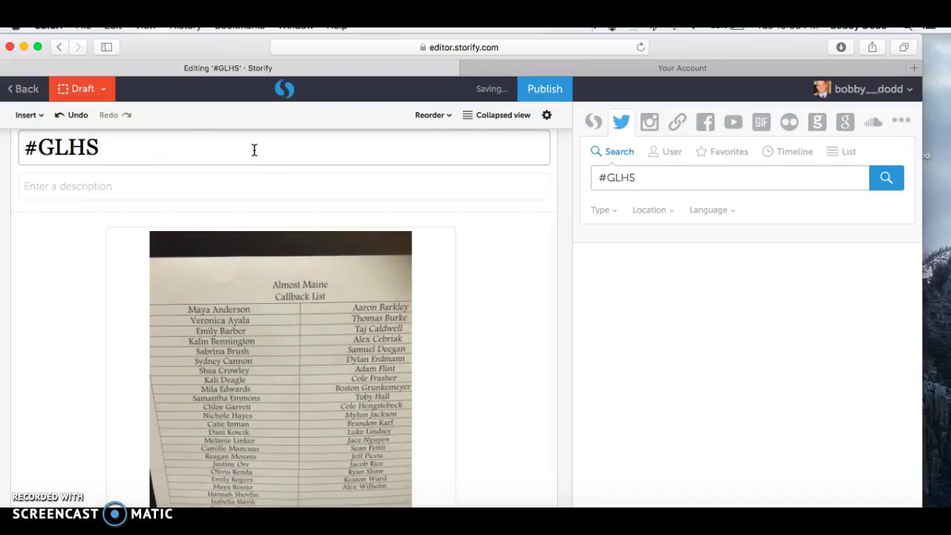
left_click(178, 185)
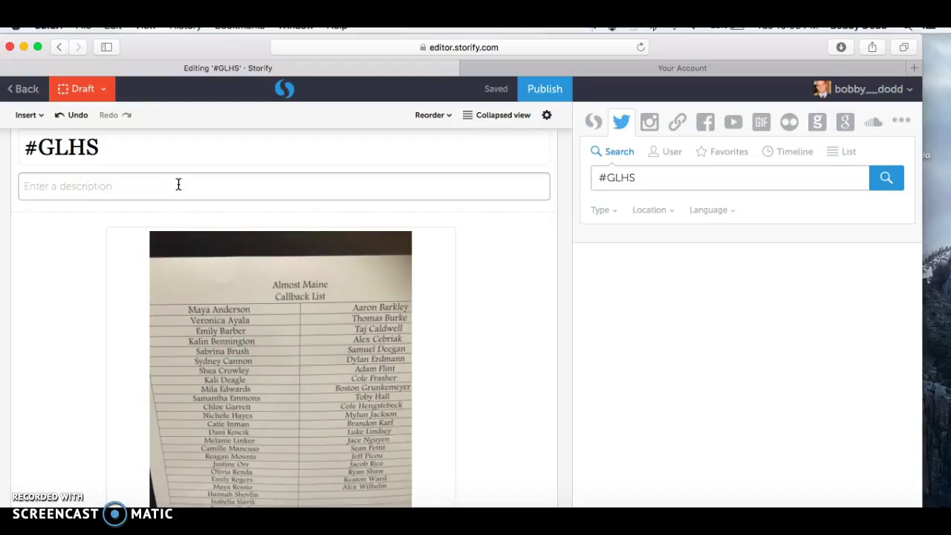
type("EVE")
key("BackSpace")
key("BackSpace")
key("BackSpace")
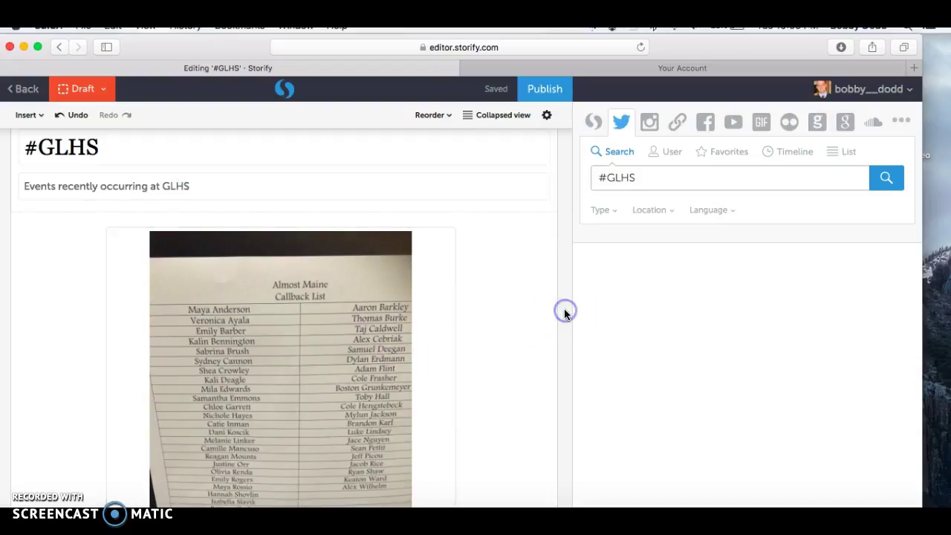
Remove the video tweet captioned "someone turn this into a meme" from the story.
scroll(565, 311, "down", 3)
scroll(565, 312, "down", 10)
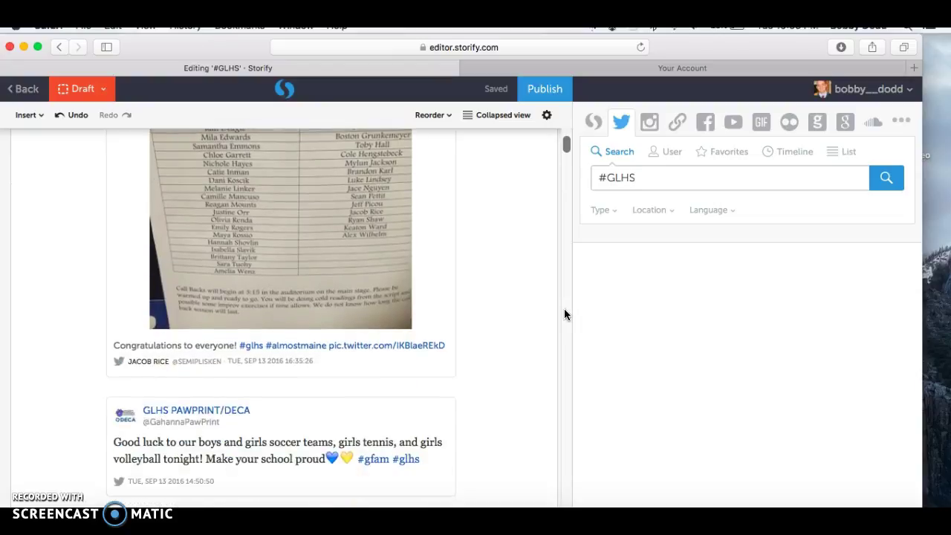
scroll(564, 313, "down", 12)
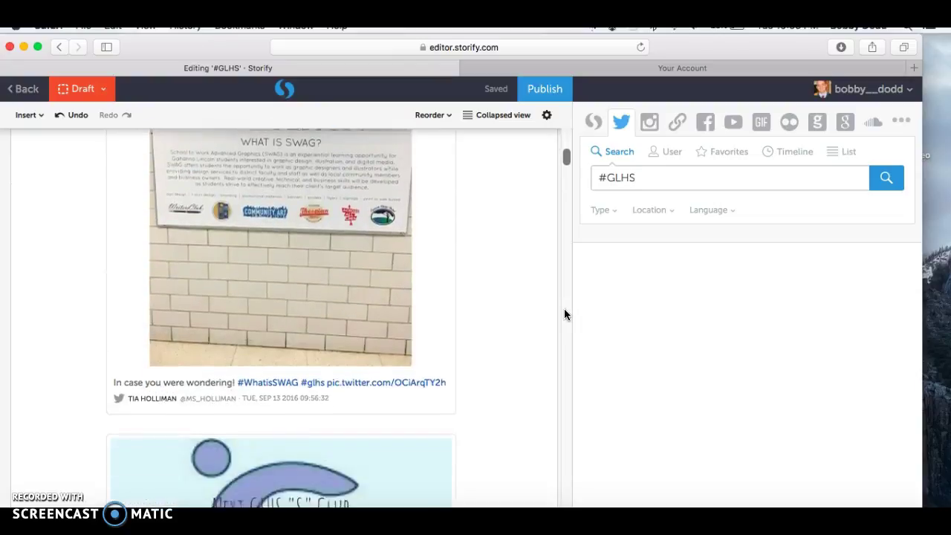
scroll(564, 315, "down", 10)
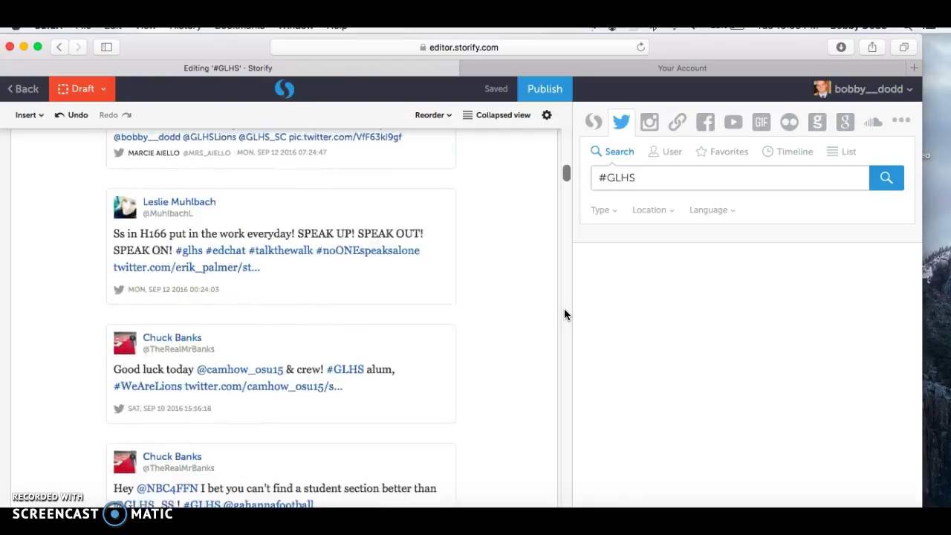
scroll(564, 314, "down", 5)
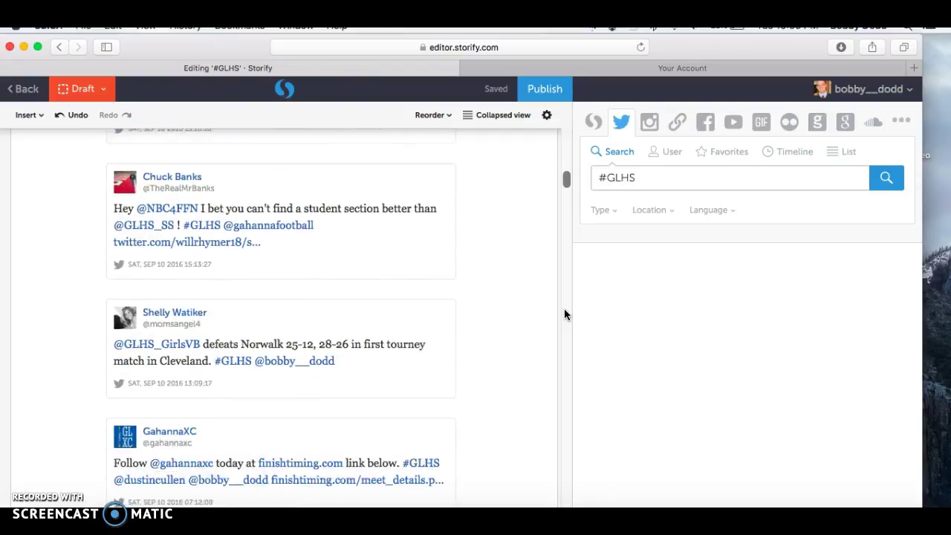
scroll(565, 315, "down", 6)
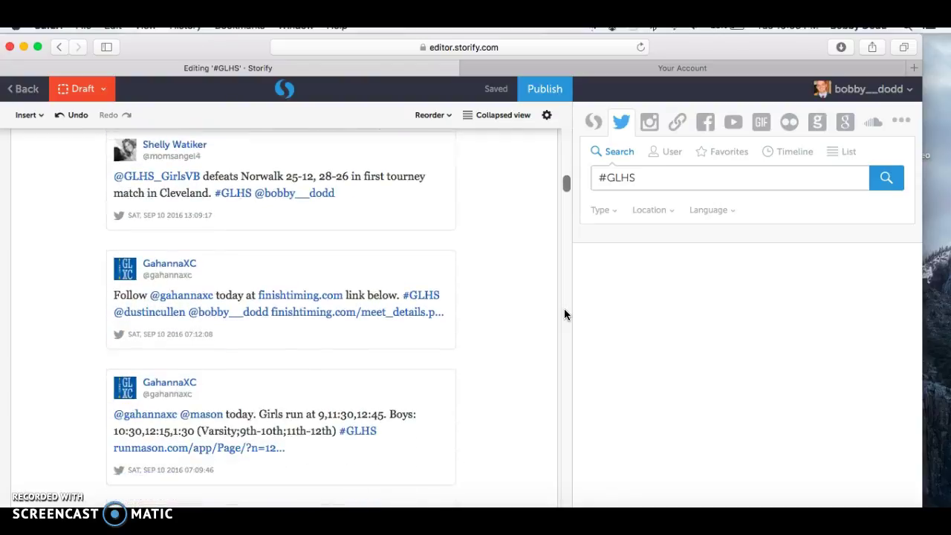
scroll(565, 314, "down", 3)
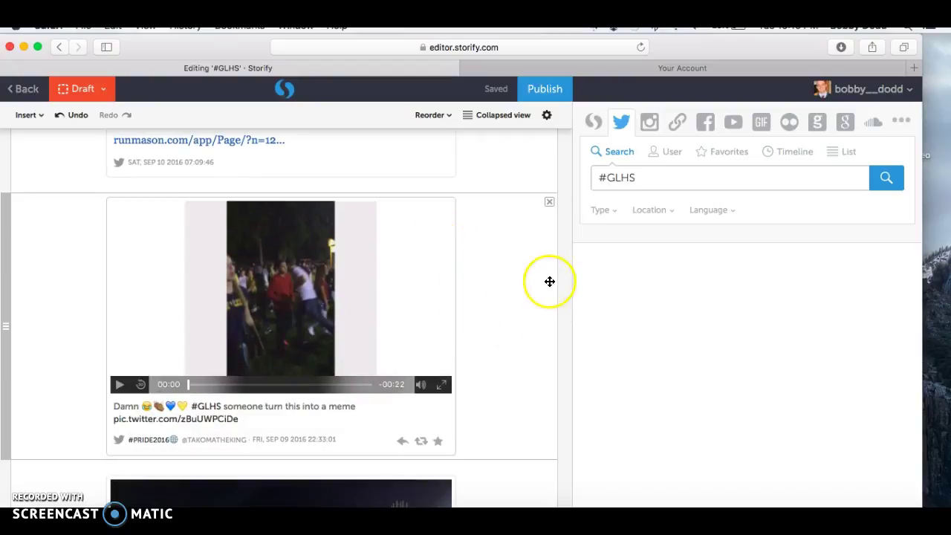
left_click(550, 203)
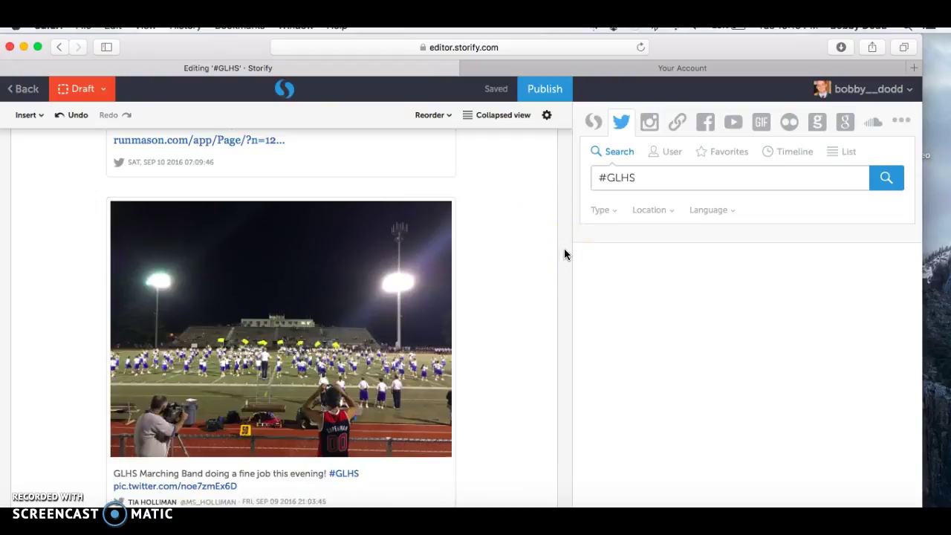
Remove the #GordonLee #GoTrojans tweet with the photo of the 9.11.01 ribbon on the football field from the story.
scroll(565, 253, "down", 10)
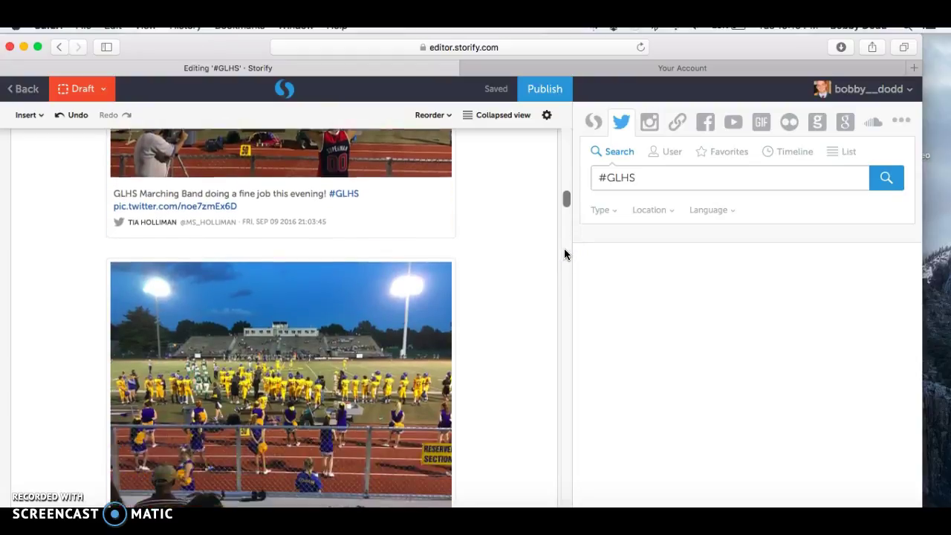
scroll(564, 254, "down", 10)
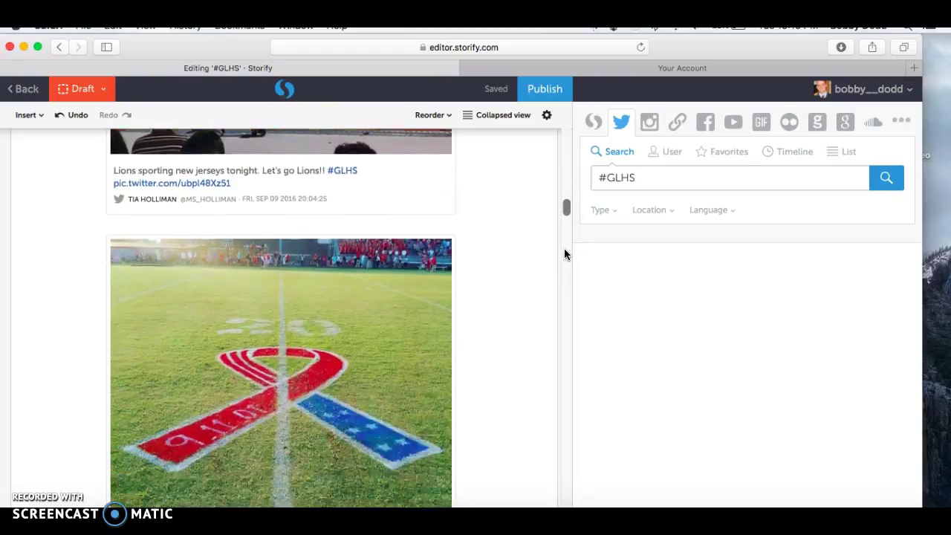
scroll(565, 255, "down", 2)
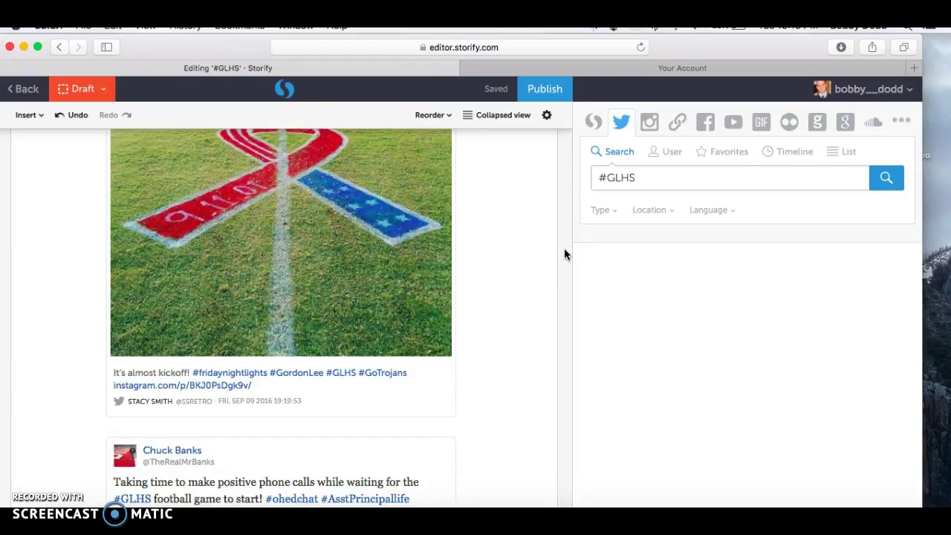
scroll(565, 254, "up", 3)
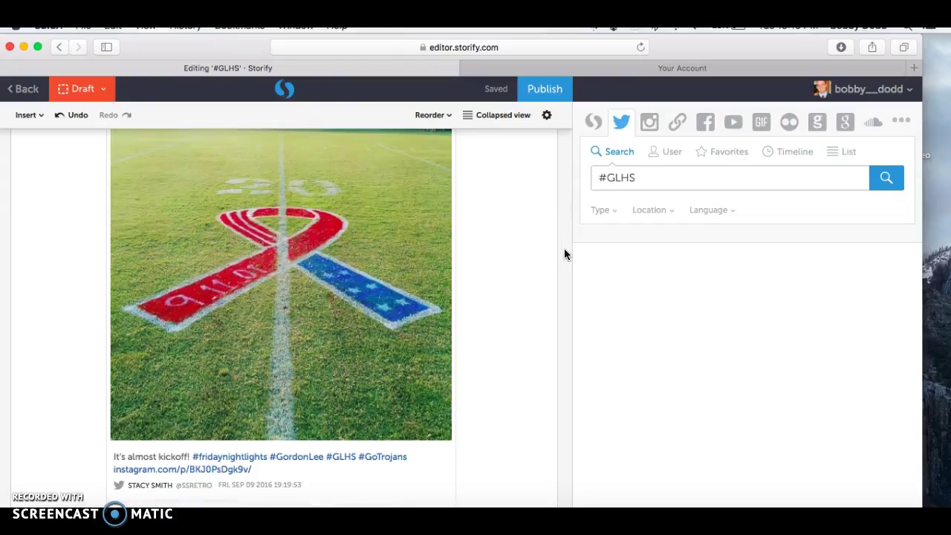
scroll(565, 254, "up", 3)
mouse_move(471, 223)
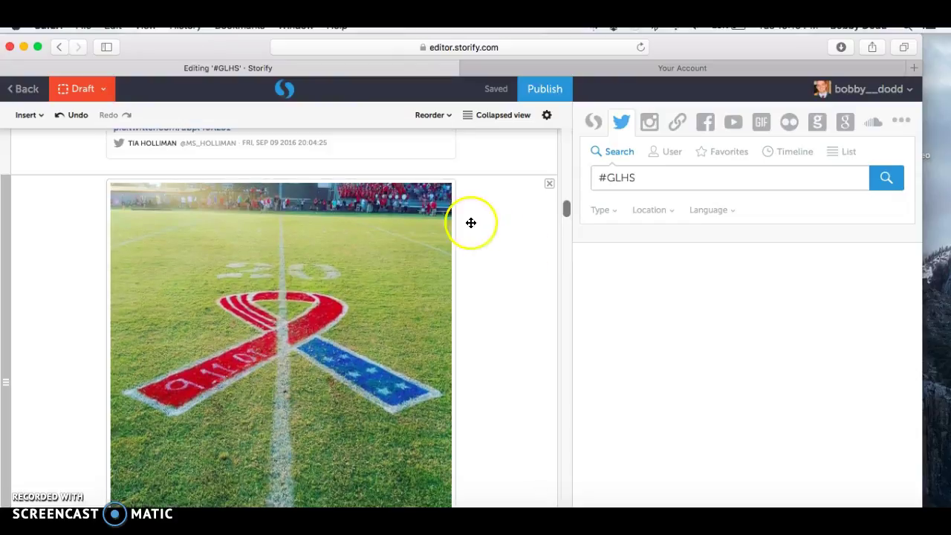
left_click(550, 184)
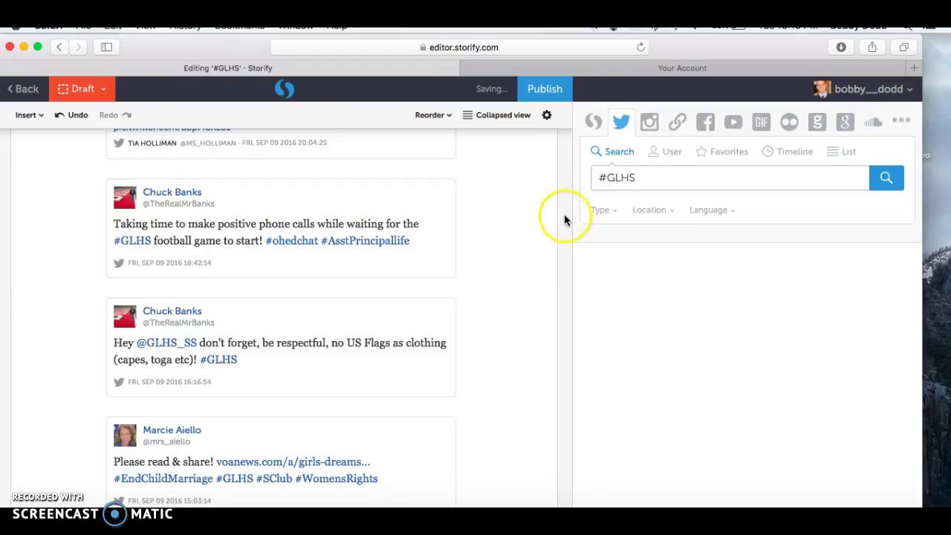
scroll(562, 226, "down", 8)
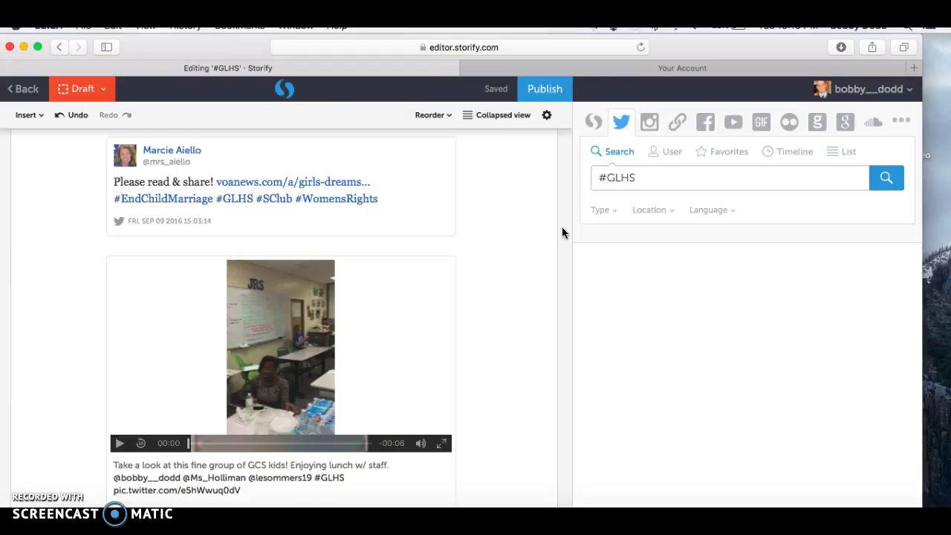
Publish the #GLHS story.
left_click(560, 236)
left_click(564, 216)
scroll(564, 216, "up", 5)
scroll(564, 216, "up", 5)
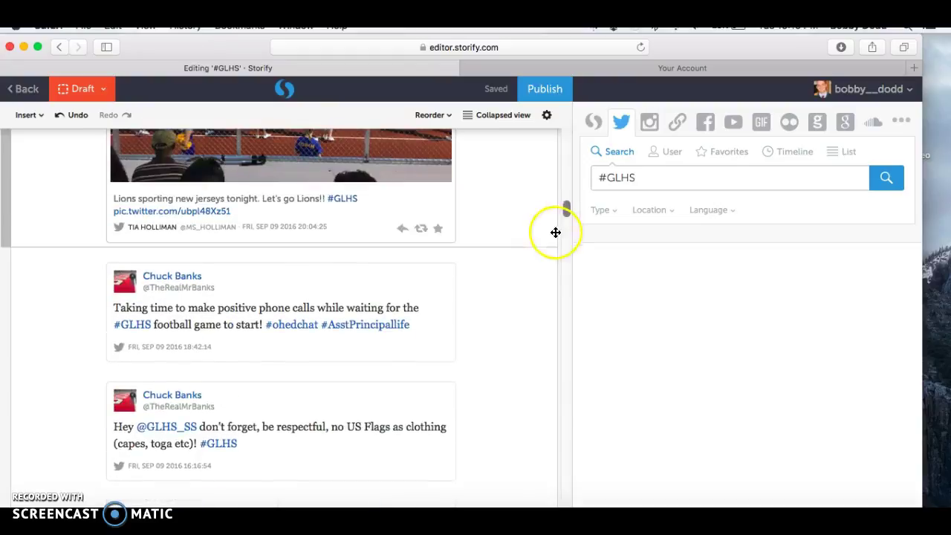
left_click_drag(567, 211, 569, 127)
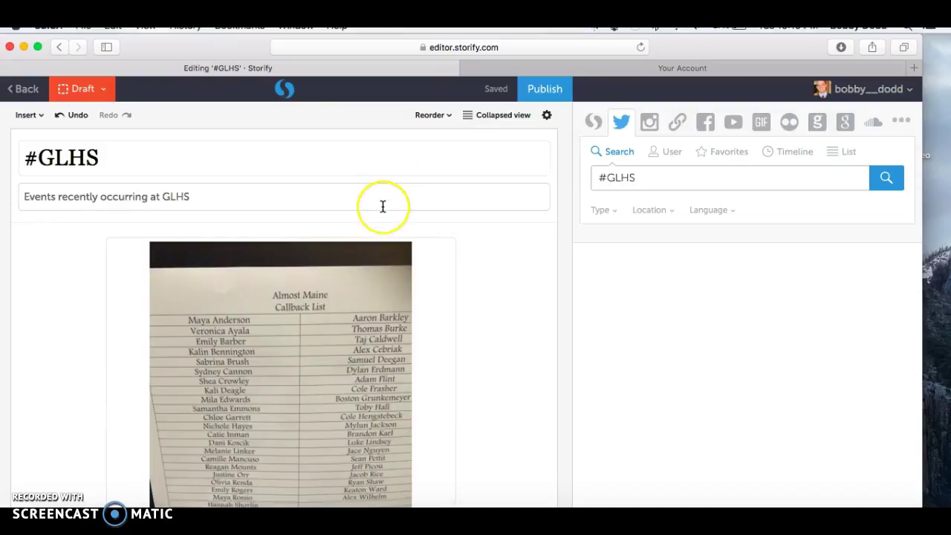
left_click(545, 90)
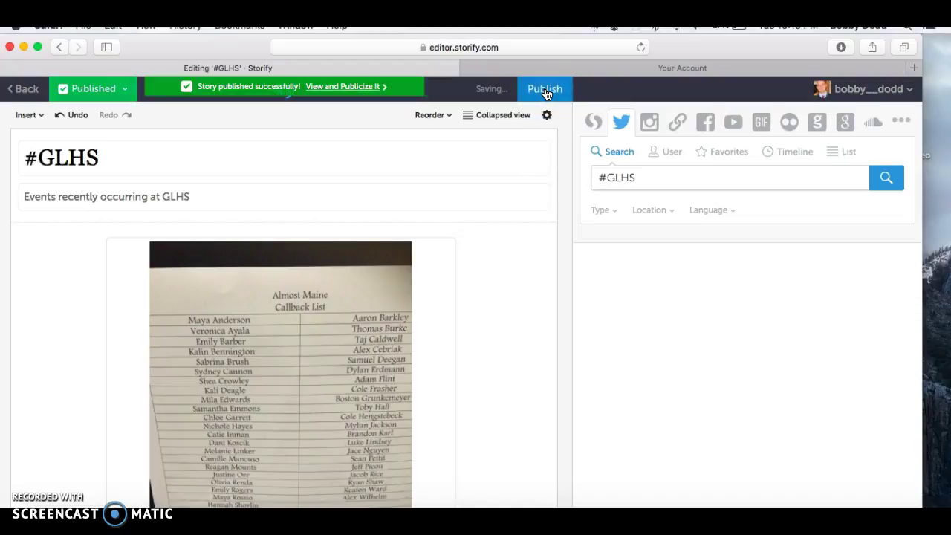
Open the published story without notifying the quoted people on Twitter, and look through its tweets.
left_click(346, 87)
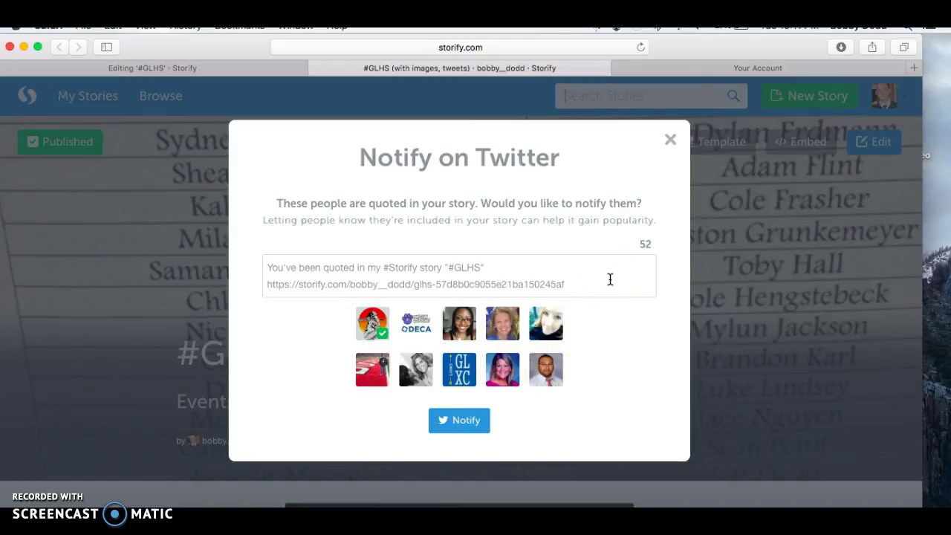
left_click(671, 141)
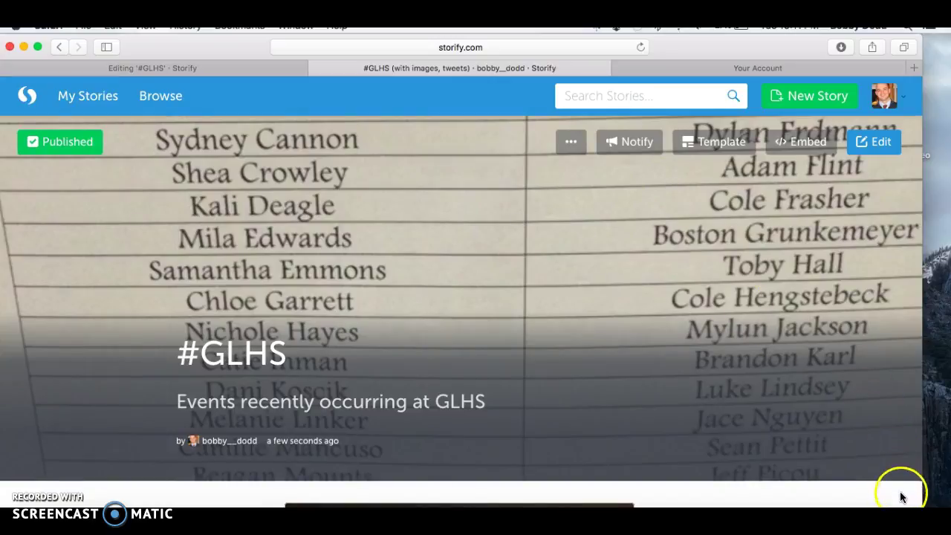
scroll(901, 494, "down", 5)
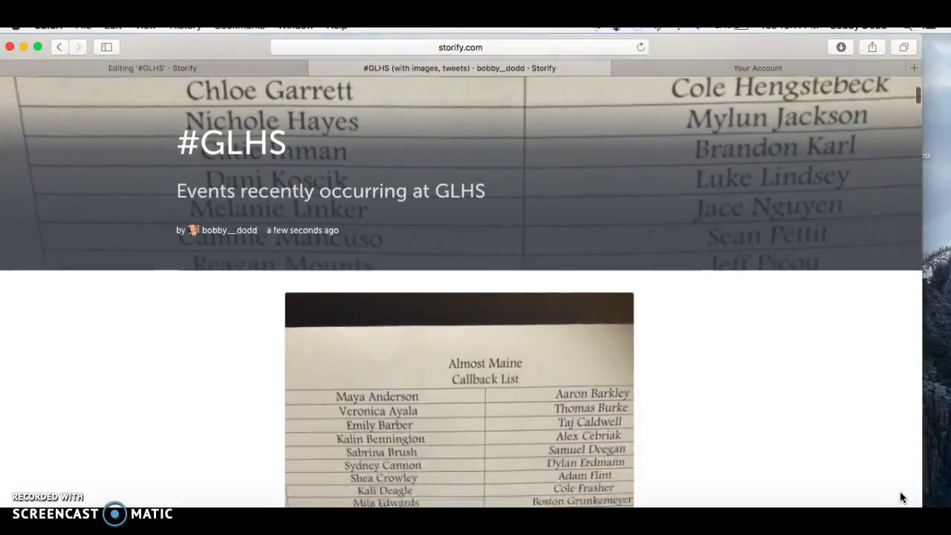
scroll(902, 497, "down", 10)
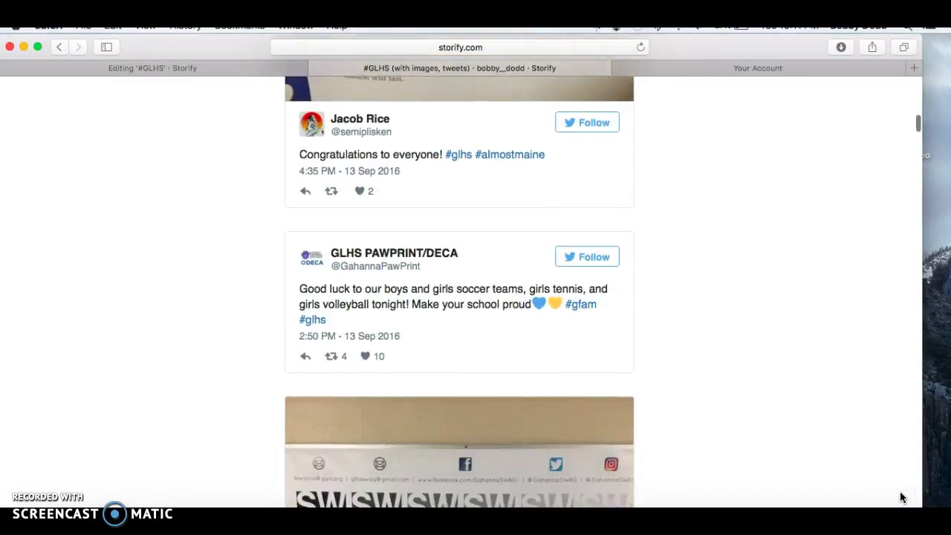
scroll(901, 496, "down", 4)
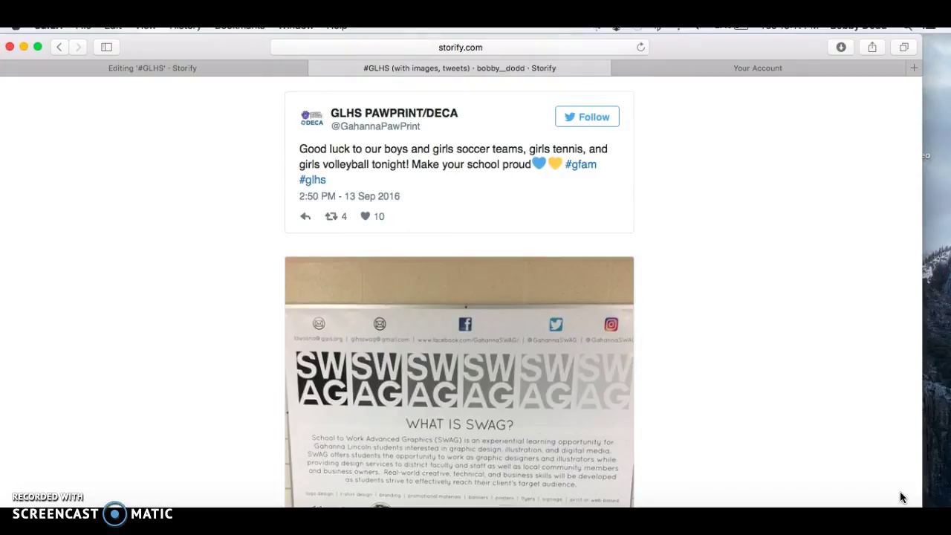
scroll(901, 497, "down", 8)
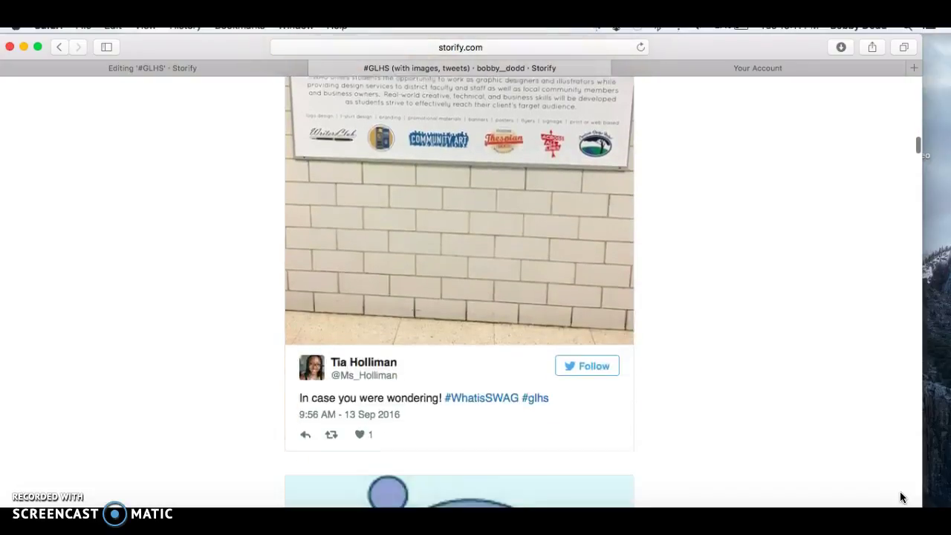
scroll(901, 493, "down", 10)
scroll(900, 491, "up", 5)
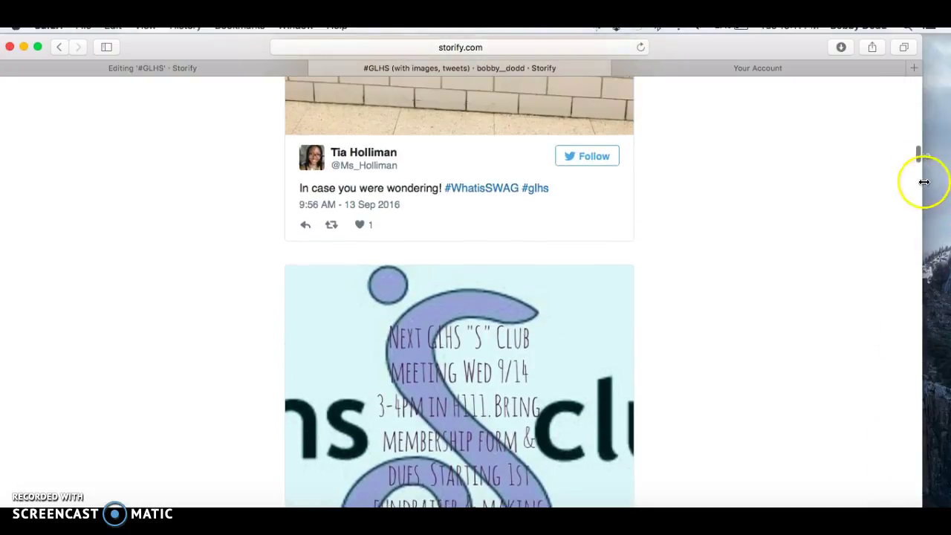
left_click_drag(920, 157, 916, 85)
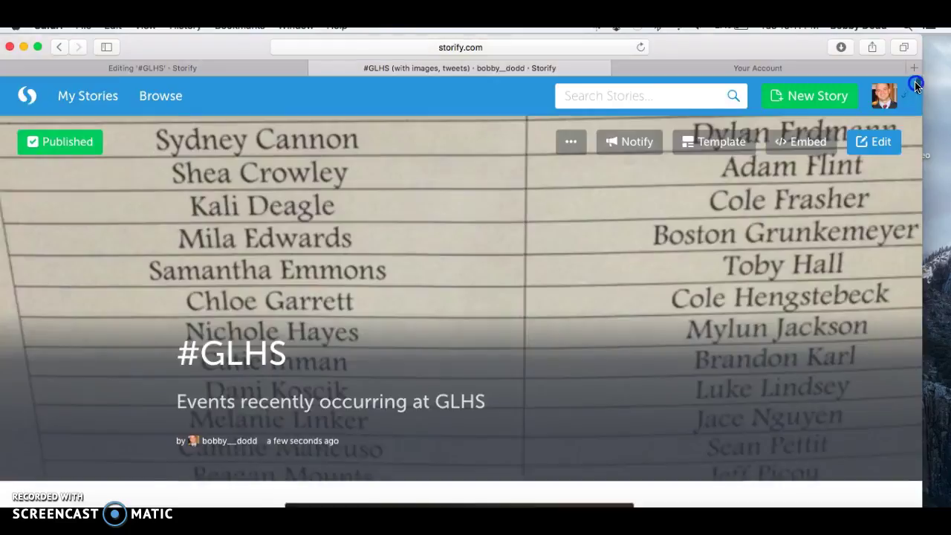
Look at the story's template choices and its Notify on Twitter option without changing or sending anything.
left_click(710, 148)
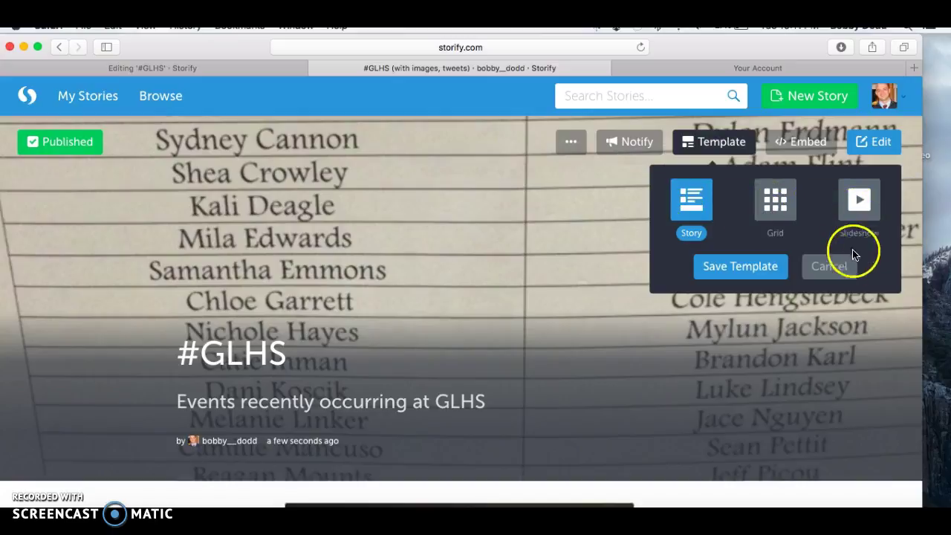
left_click(847, 267)
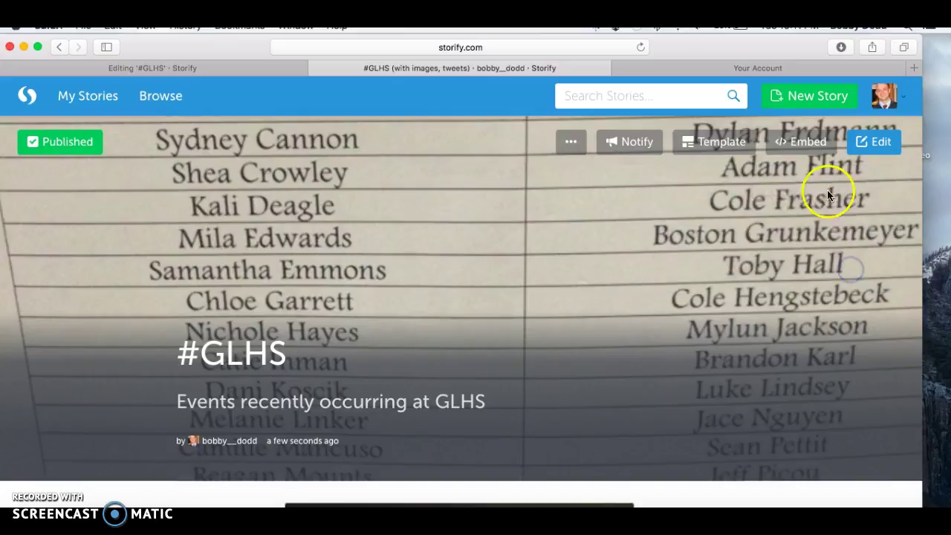
left_click(639, 144)
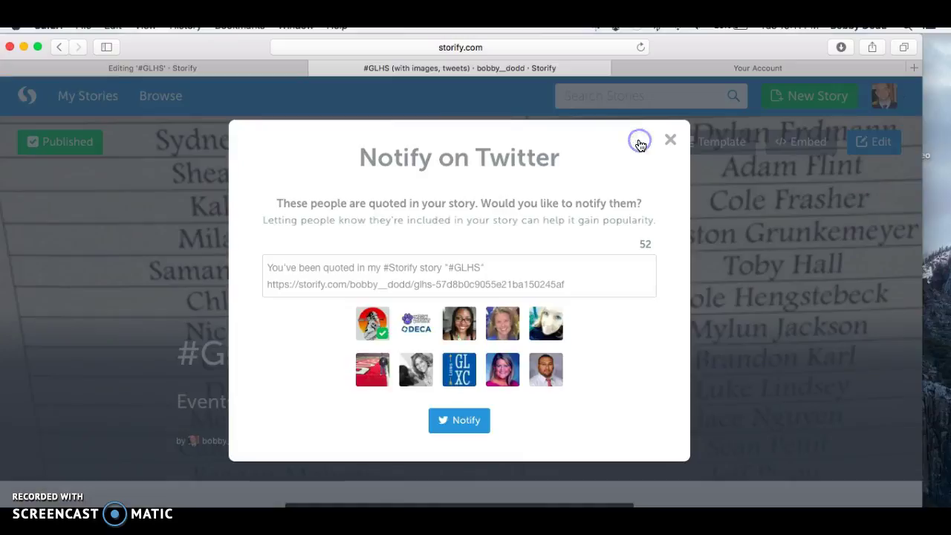
left_click(661, 144)
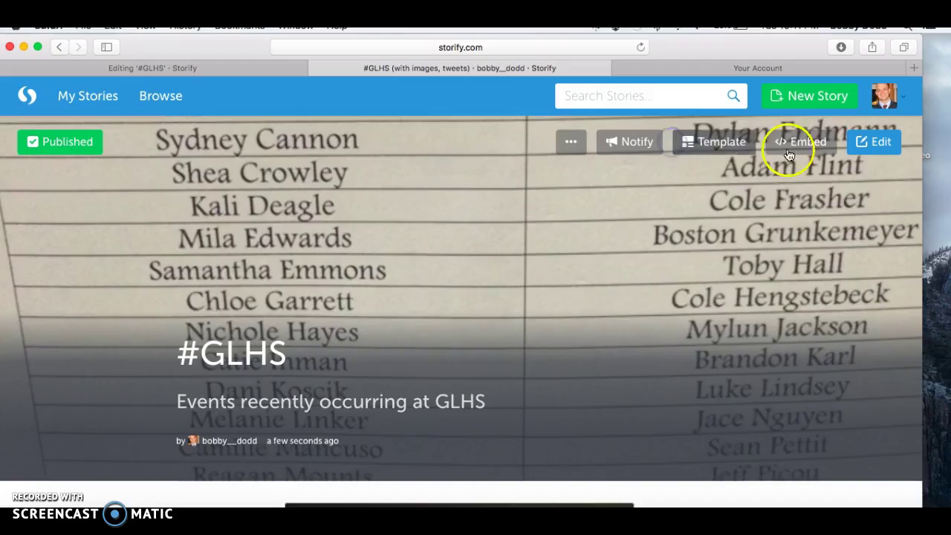
Reopen the story for editing, check its publication status, and go back to the published version.
left_click(886, 148)
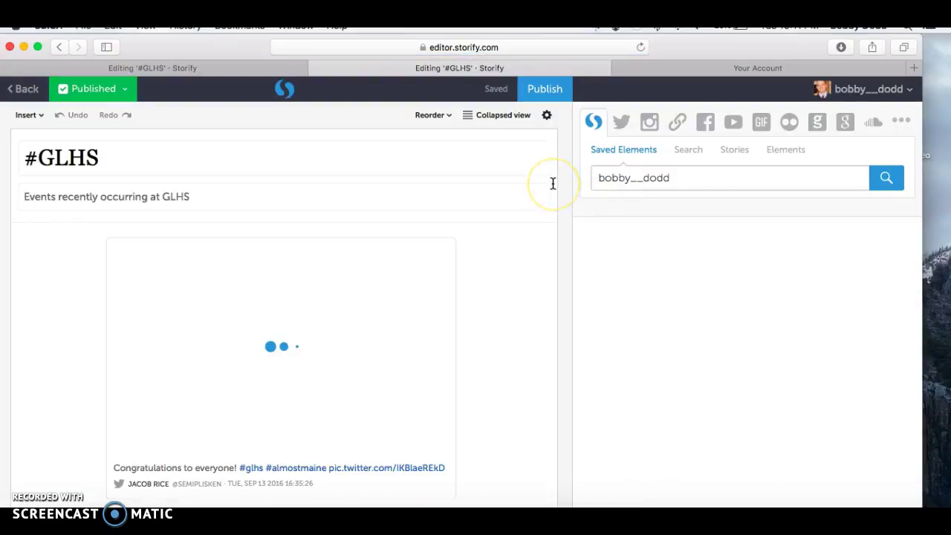
left_click(125, 88)
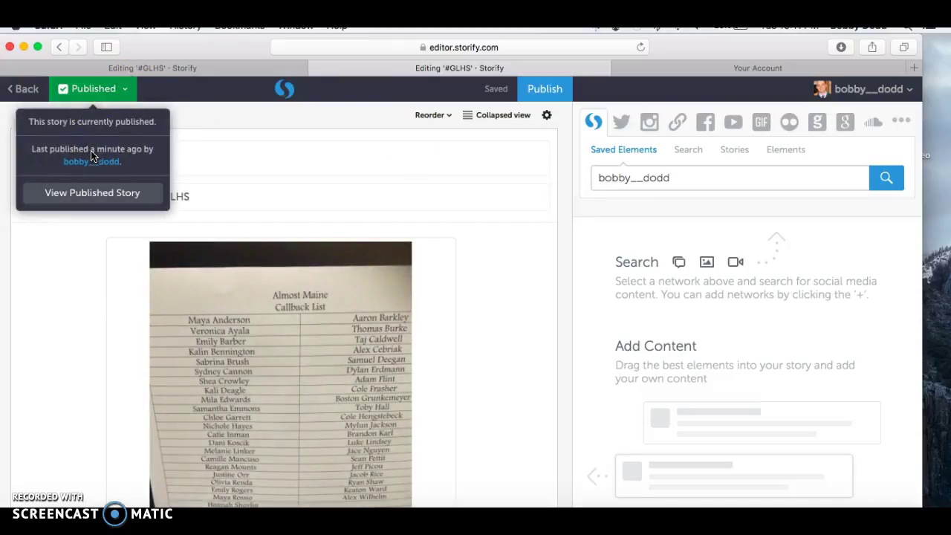
left_click(86, 193)
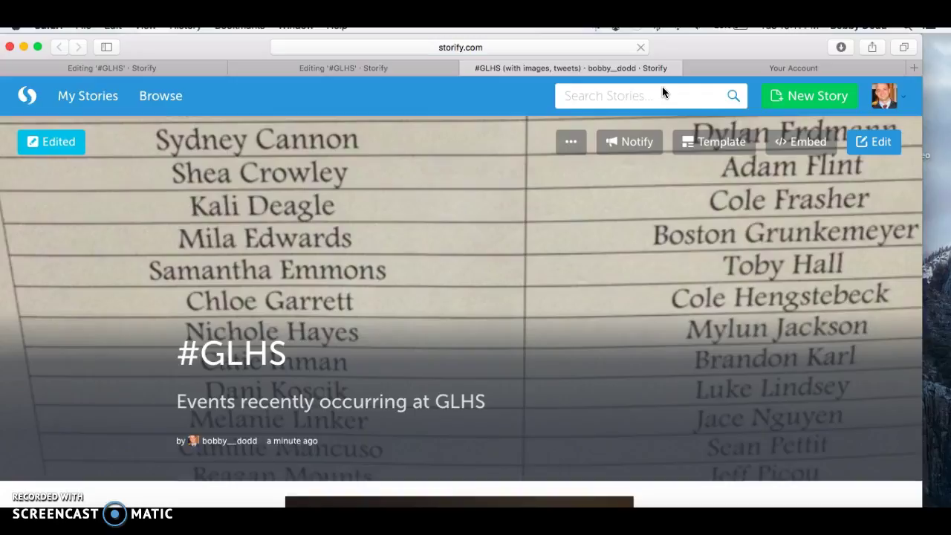
left_click(671, 97)
Look at the social networks offered for sharing the story, without sharing it.
left_click(570, 145)
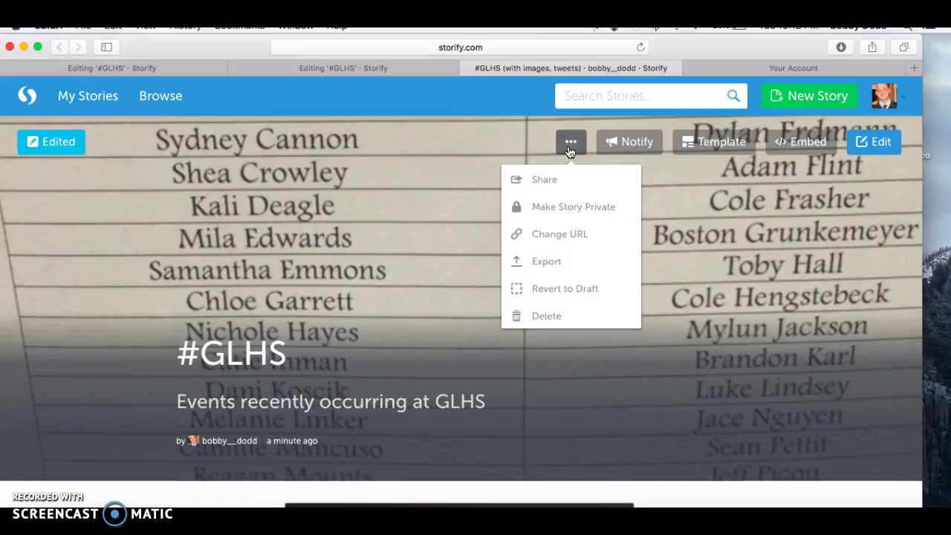
left_click(547, 180)
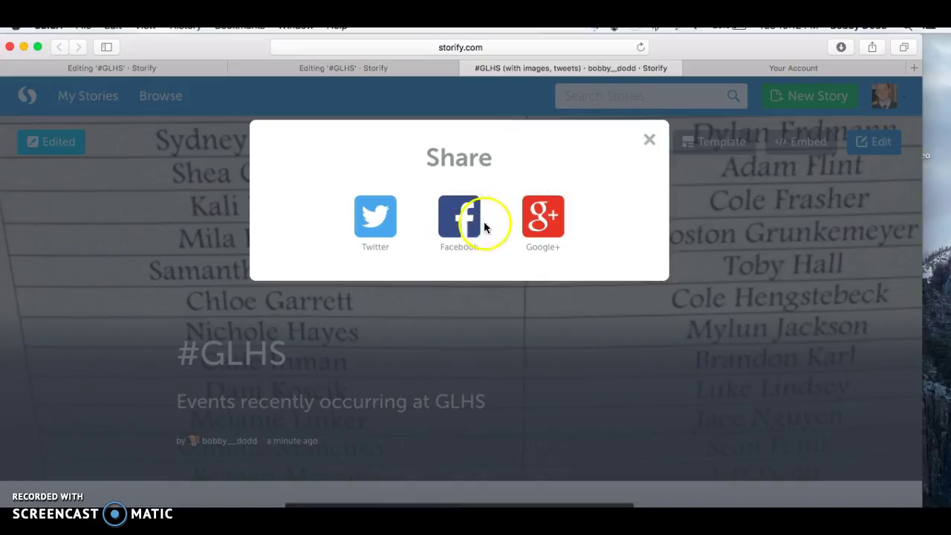
left_click(650, 140)
Change the ending of the story's URL to "glhslions" and save it.
left_click(571, 142)
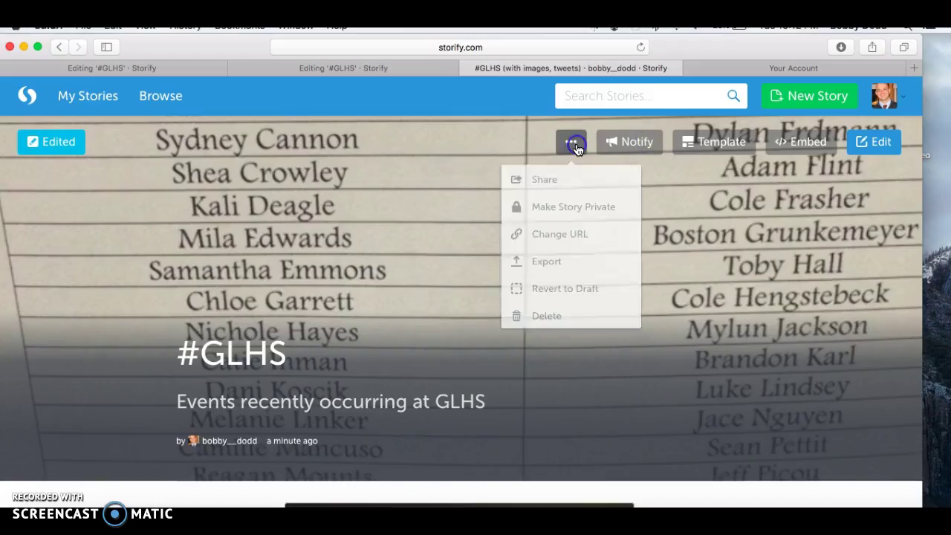
left_click(568, 234)
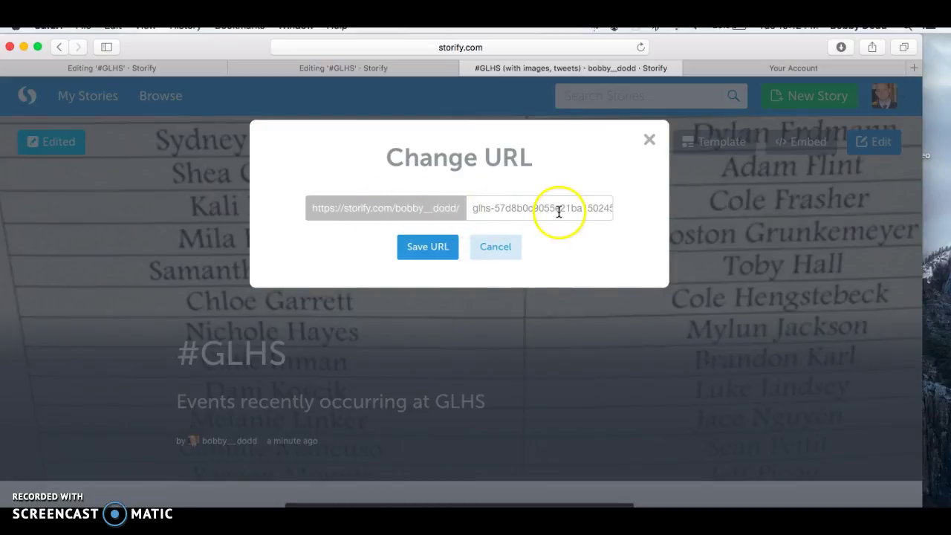
left_click(602, 211)
key("Right")
key("Right")
key("Right")
key("BackSpace")
key("BackSpace")
key("BackSpace")
key("BackSpace")
key("BackSpace")
key("BackSpace")
key("BackSpace")
key("BackSpace")
key("BackSpace")
key("BackSpace")
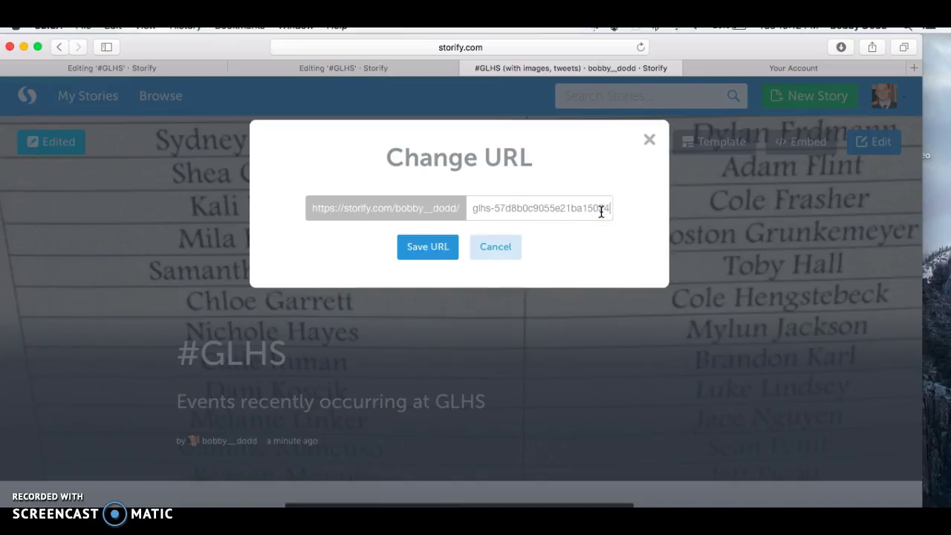
key("BackSpace")
key("BackSpace")
key("BackSpace")
key("BackSpace")
key("BackSpace")
key("BackSpace")
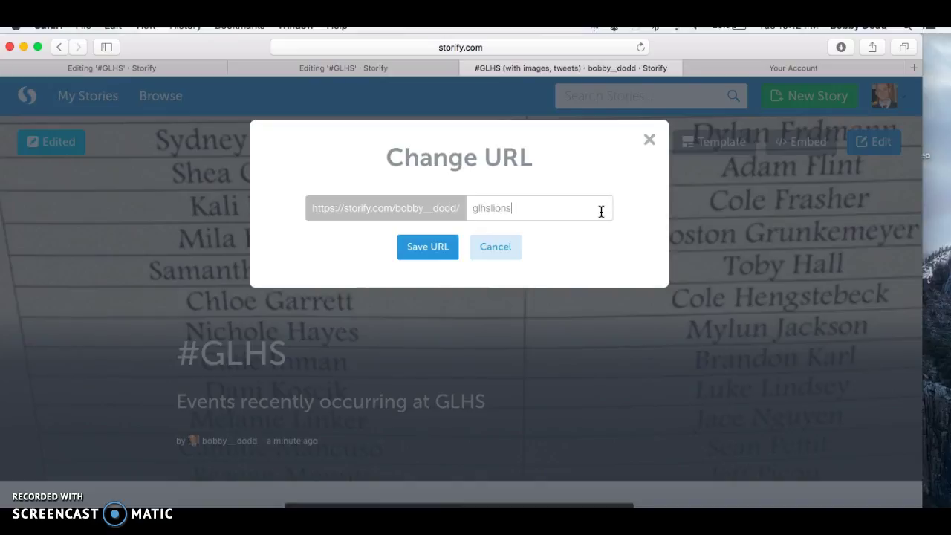
left_click(444, 249)
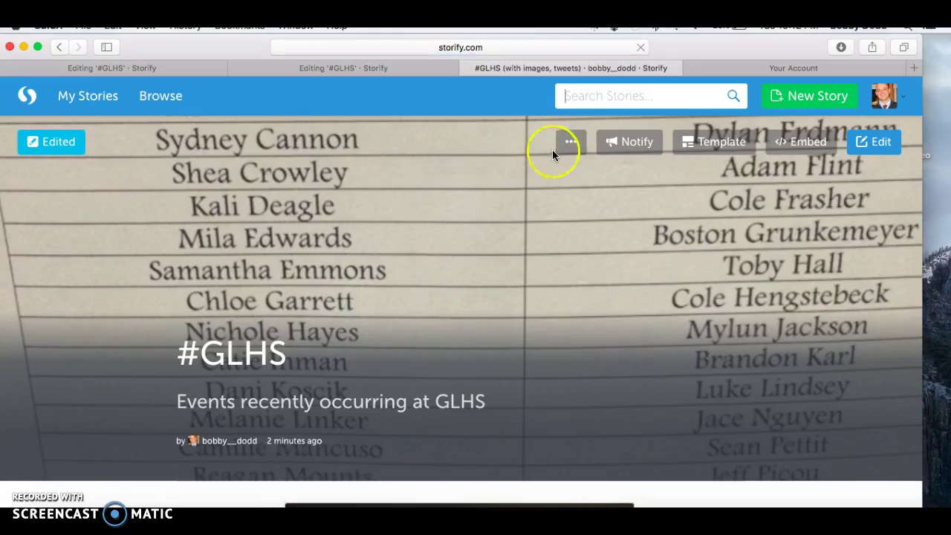
Export the story as a PDF and look through the resulting document.
left_click(568, 142)
left_click(540, 267)
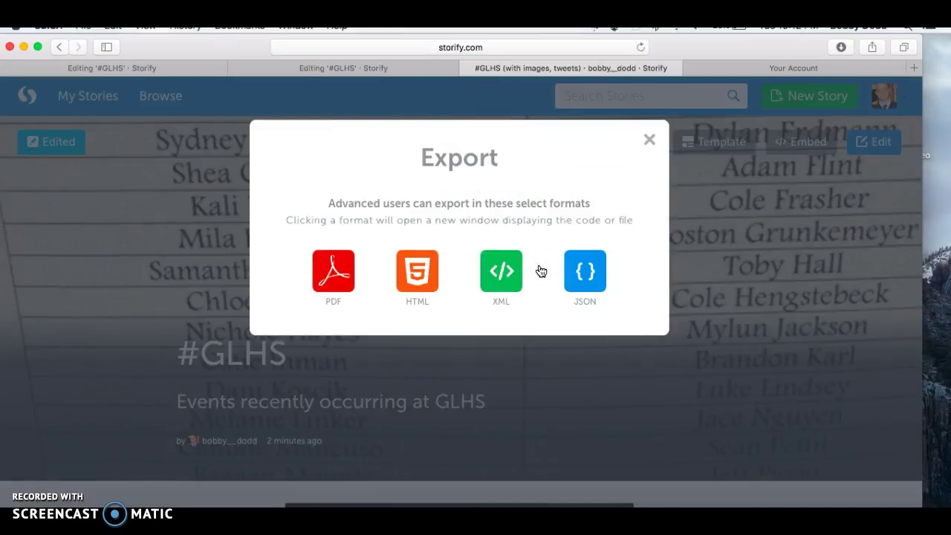
left_click(337, 272)
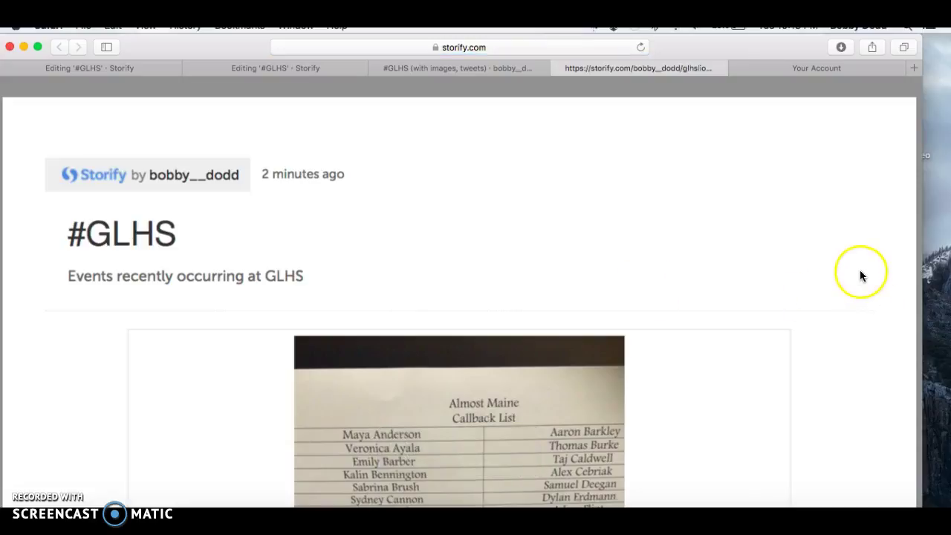
scroll(861, 276, "down", 3)
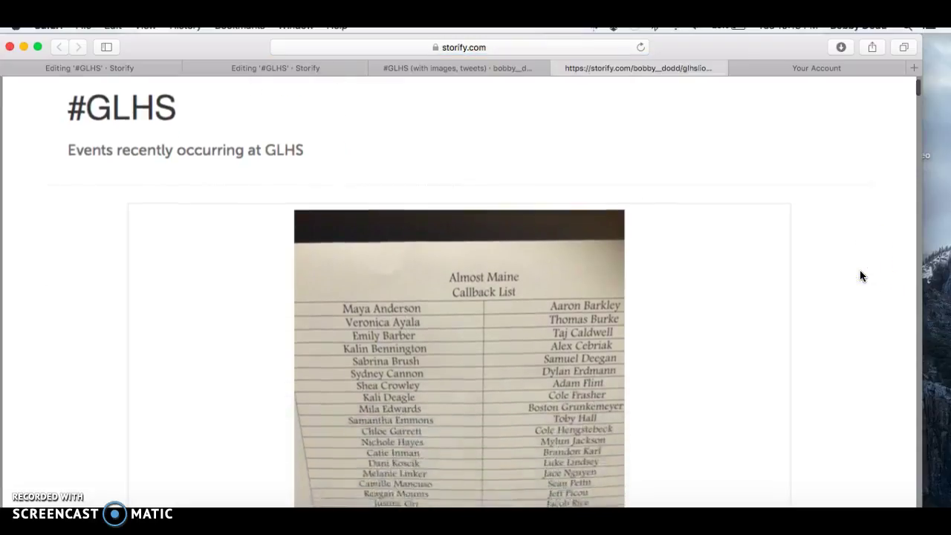
scroll(860, 270, "down", 5)
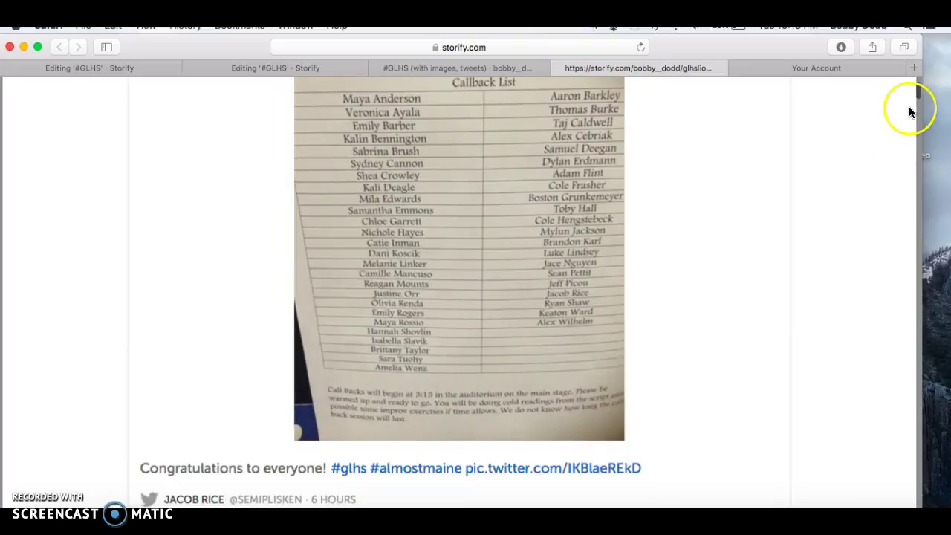
left_click_drag(917, 89, 919, 139)
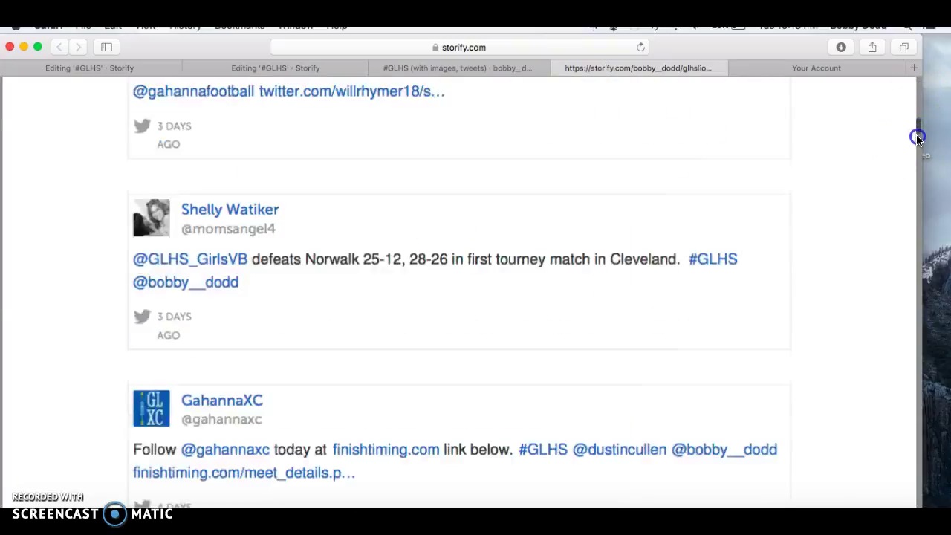
scroll(918, 139, "up", 20)
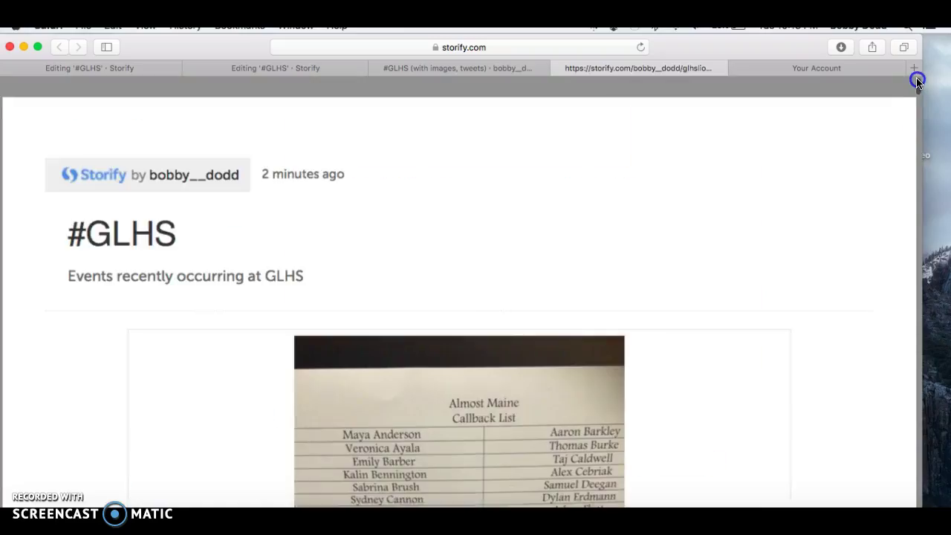
Return to the published story page, dismiss the export choices, and open the list of additional story options.
left_click(559, 67)
left_click(650, 141)
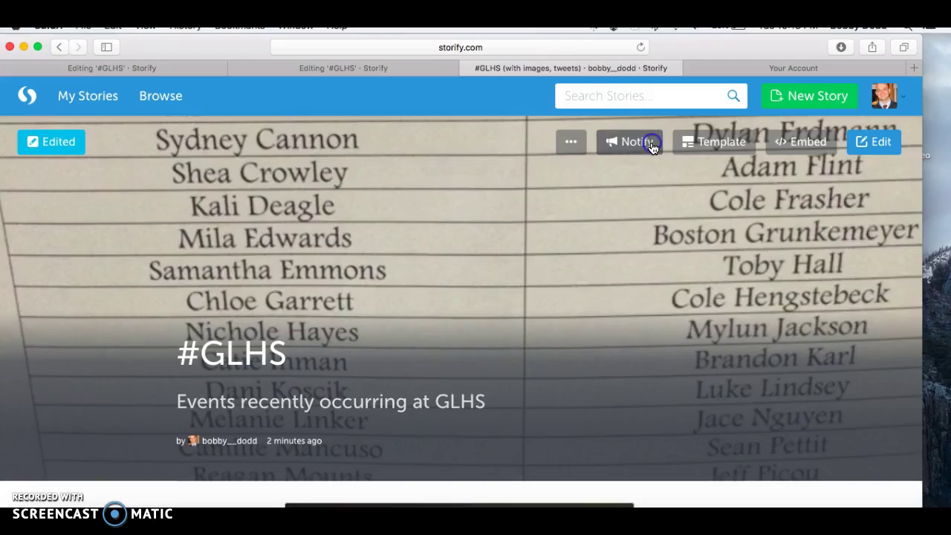
left_click(573, 146)
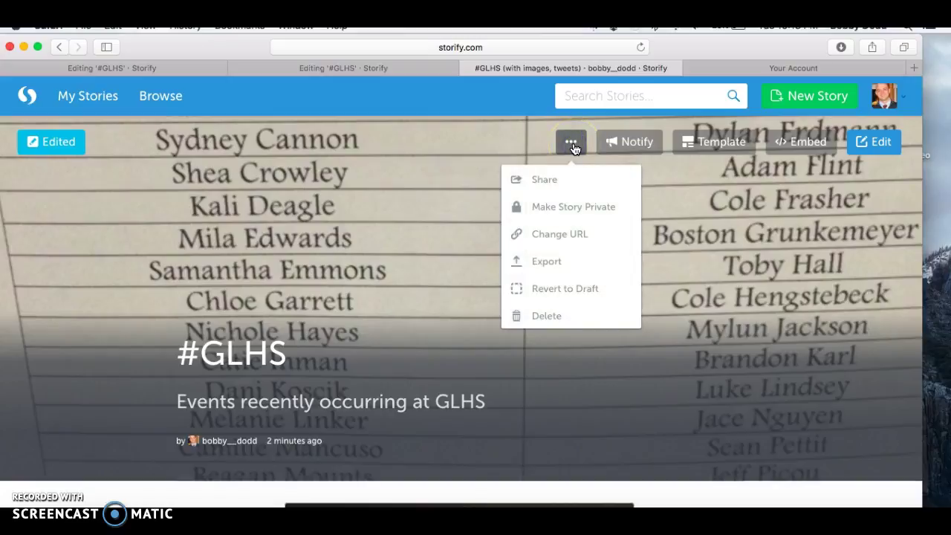